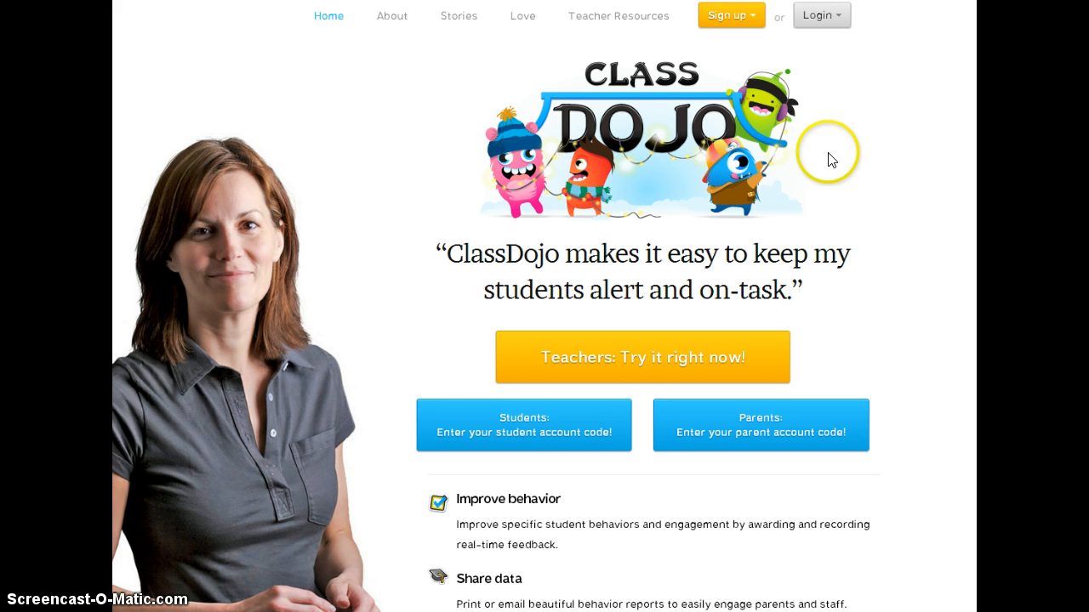
Log in with the teacher account and start the CUIN6320 class.
left_click(841, 26)
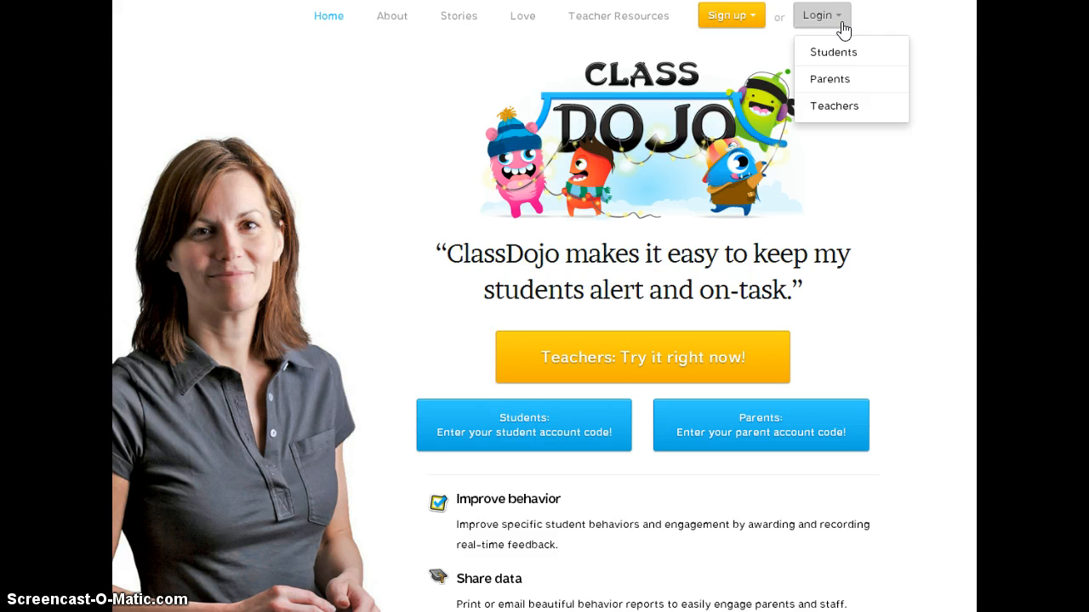
left_click(836, 105)
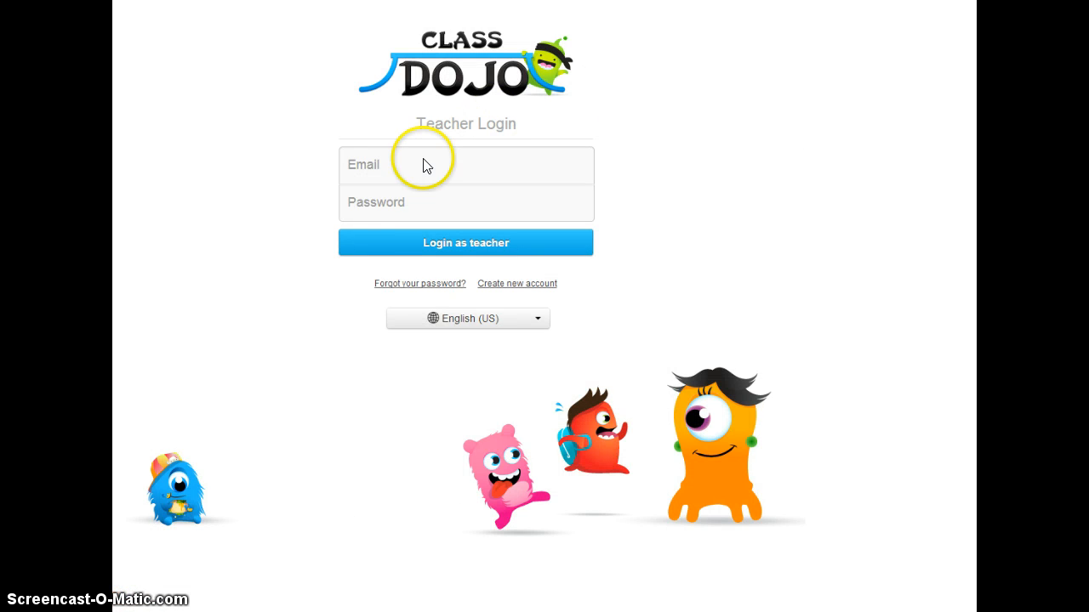
left_click(423, 161)
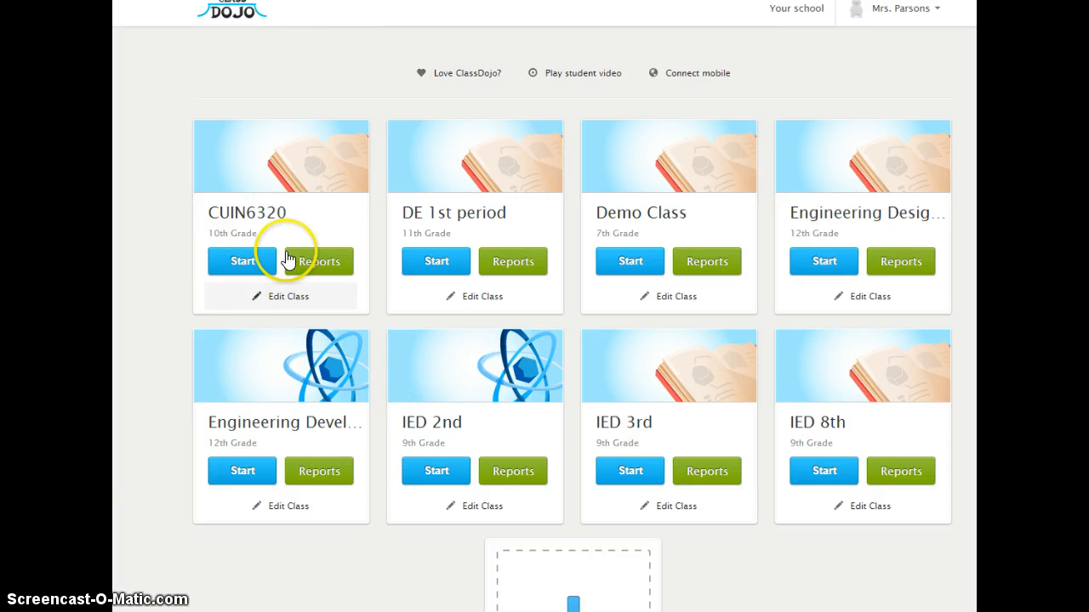
left_click(242, 268)
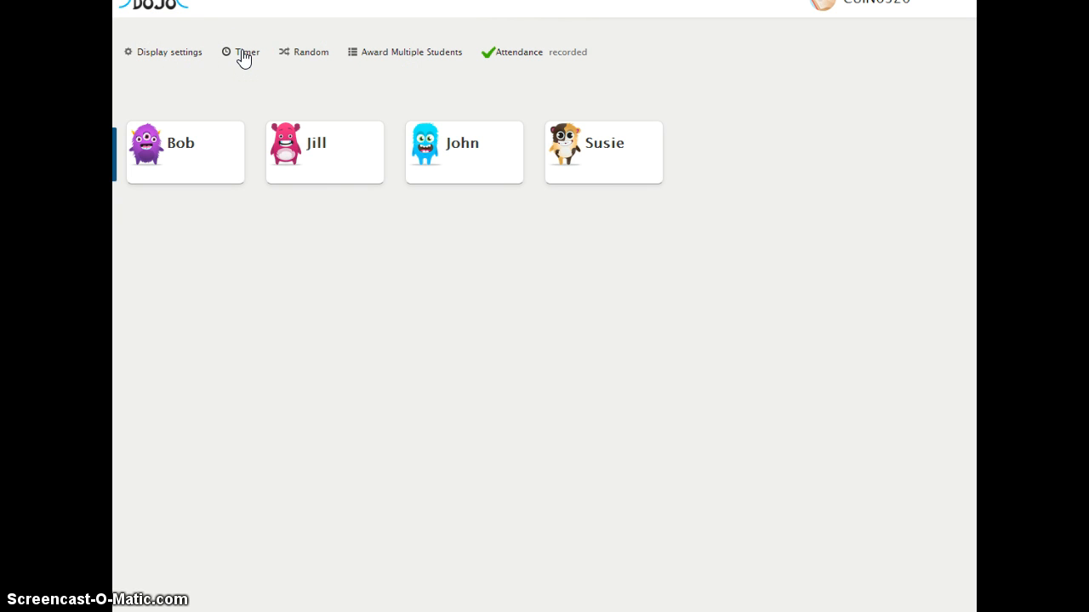
Open the CUIN6320 class's student and behavior editor from its display settings.
left_click(174, 53)
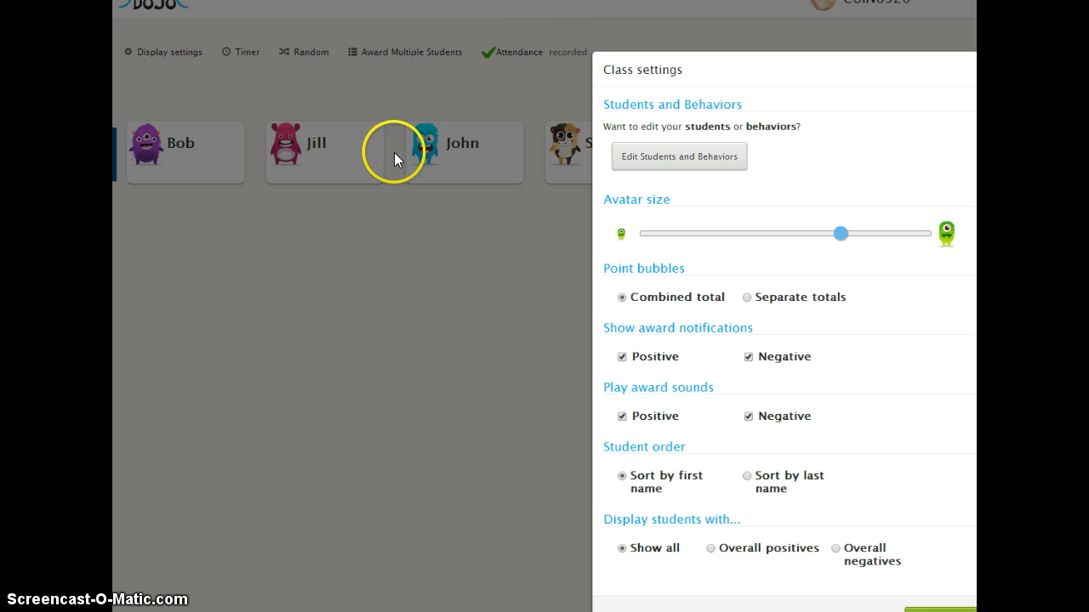
left_click(694, 158)
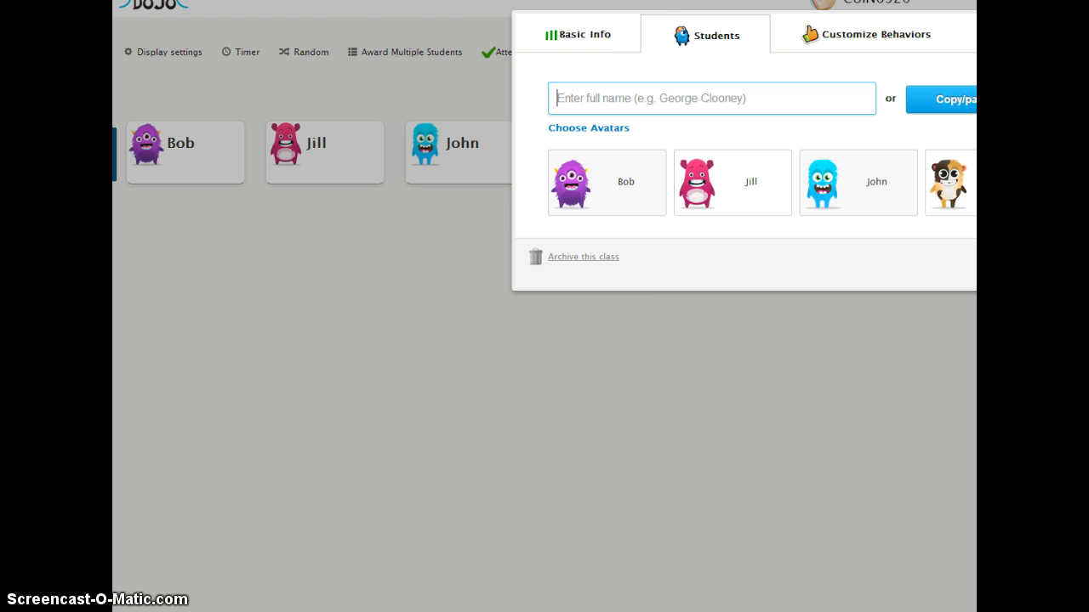
double_click(370, 6)
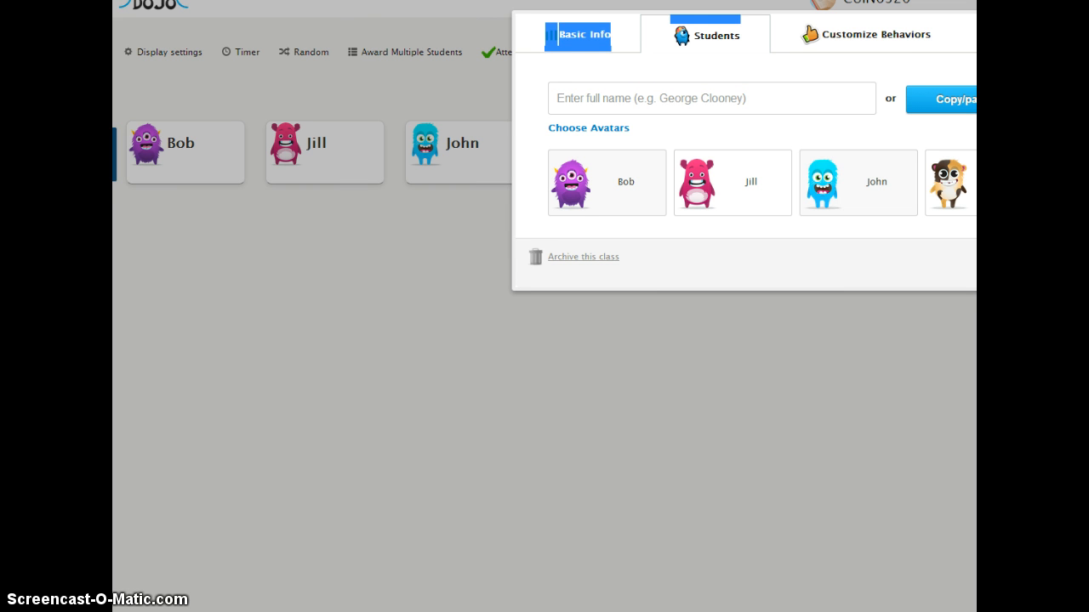
left_click_drag(370, 5, 118, 0)
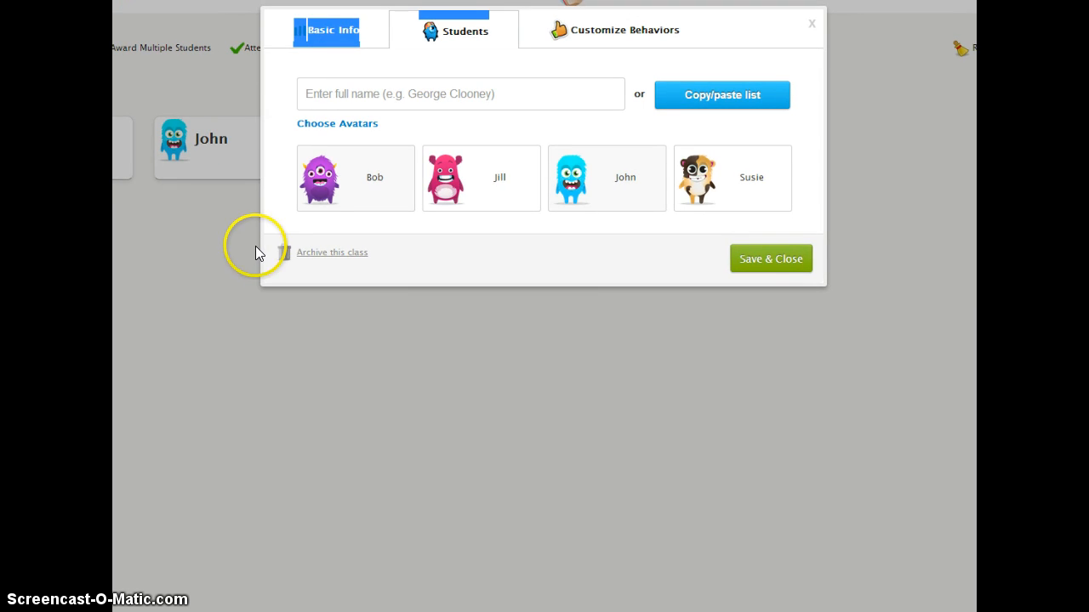
Add two new students to the class roster by entering each student's name.
left_click(369, 99)
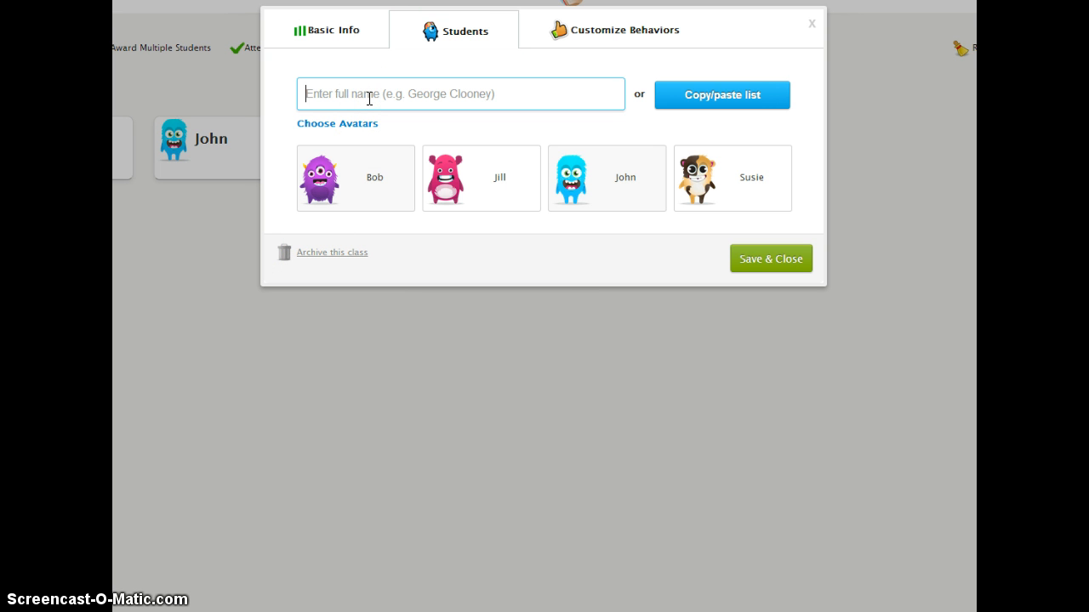
type("Fred")
key("Return")
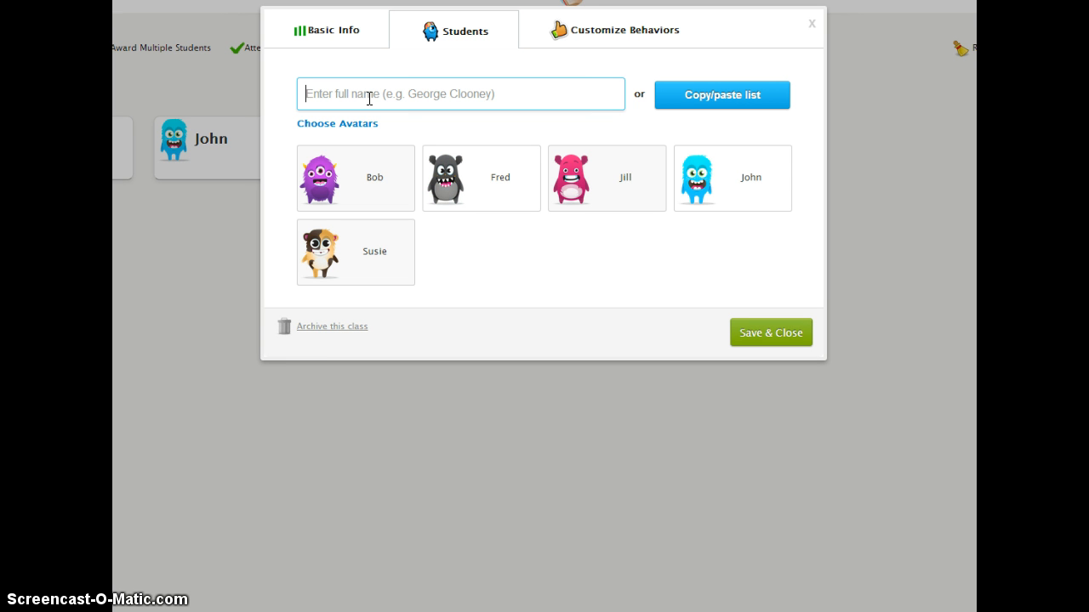
type("Becky")
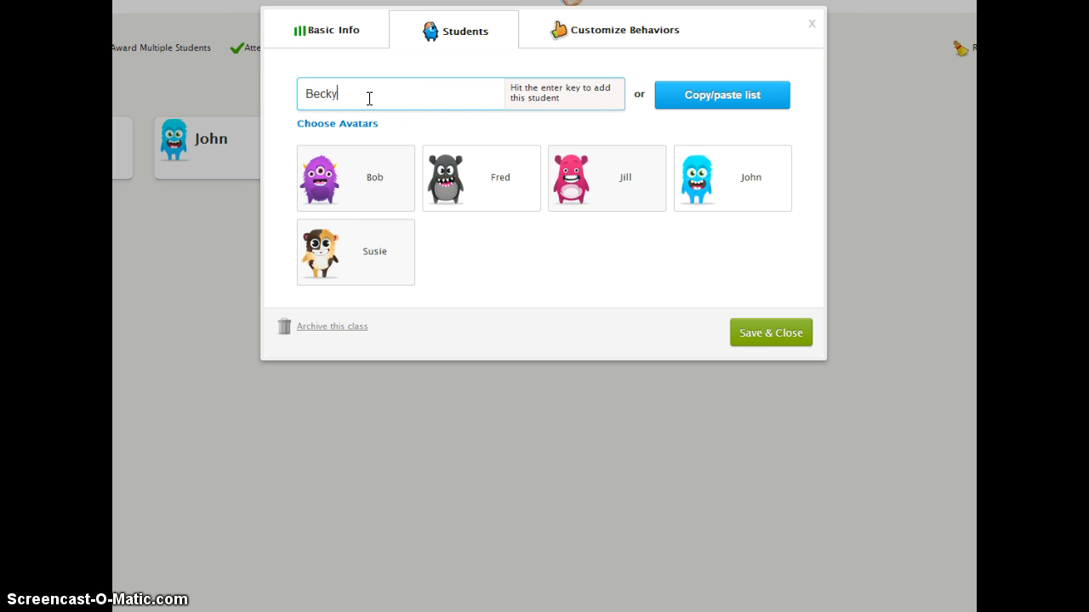
key("Return")
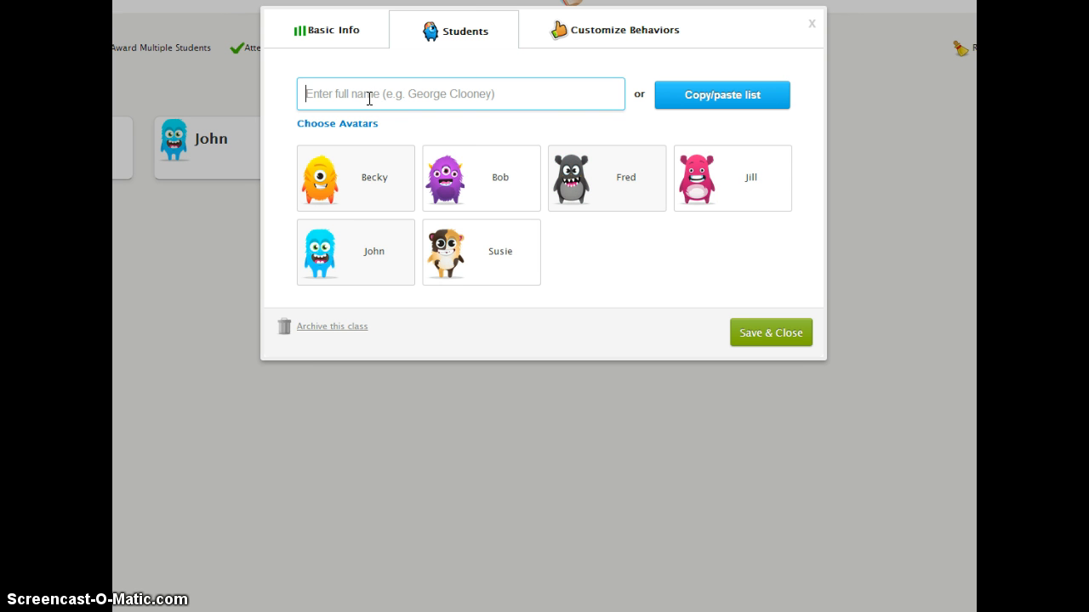
Assign the dark grey monster avatar to the first student in the roster and the bright blue one to the third student.
left_click(728, 194)
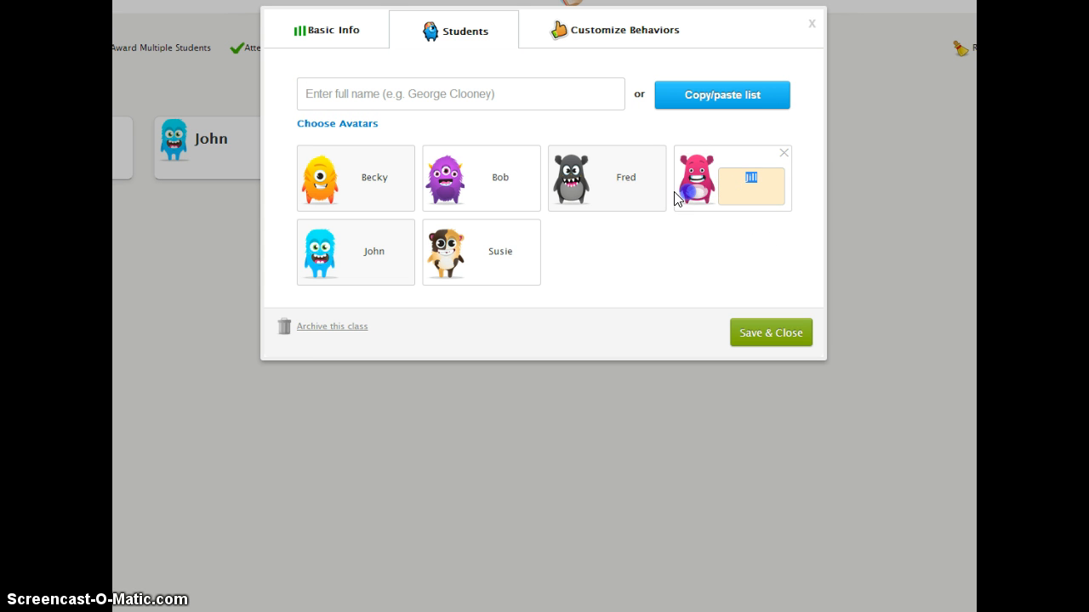
left_click(625, 203)
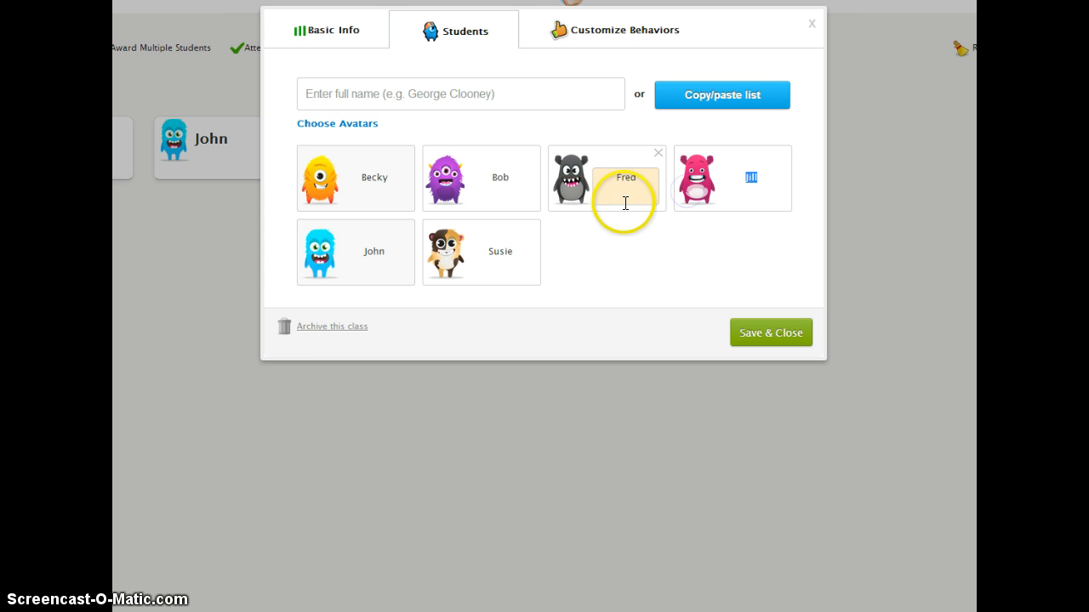
left_click(331, 128)
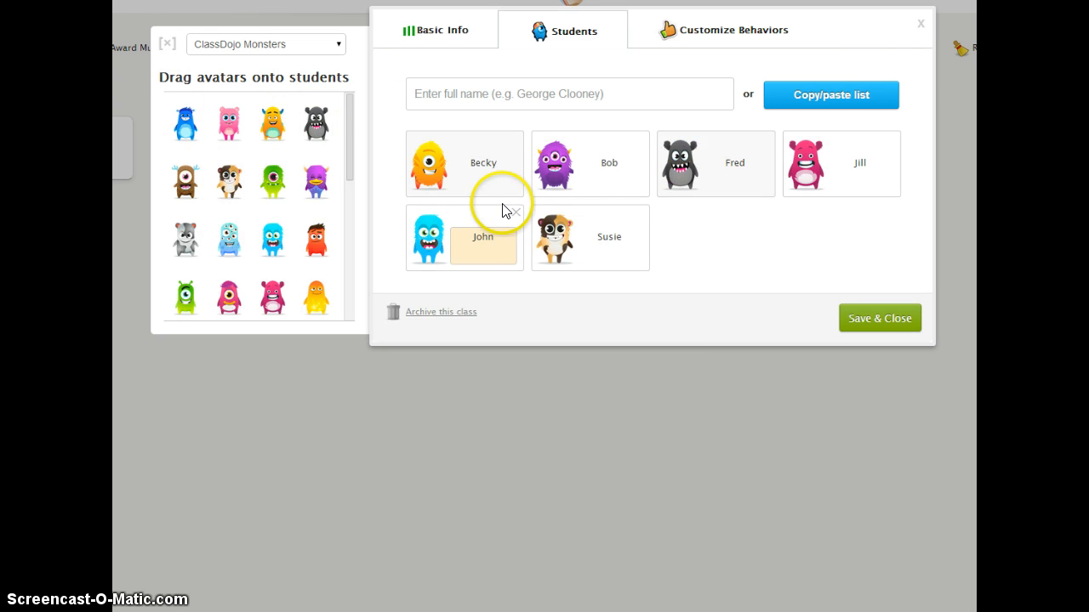
left_click(326, 134)
left_click_drag(326, 135, 437, 180)
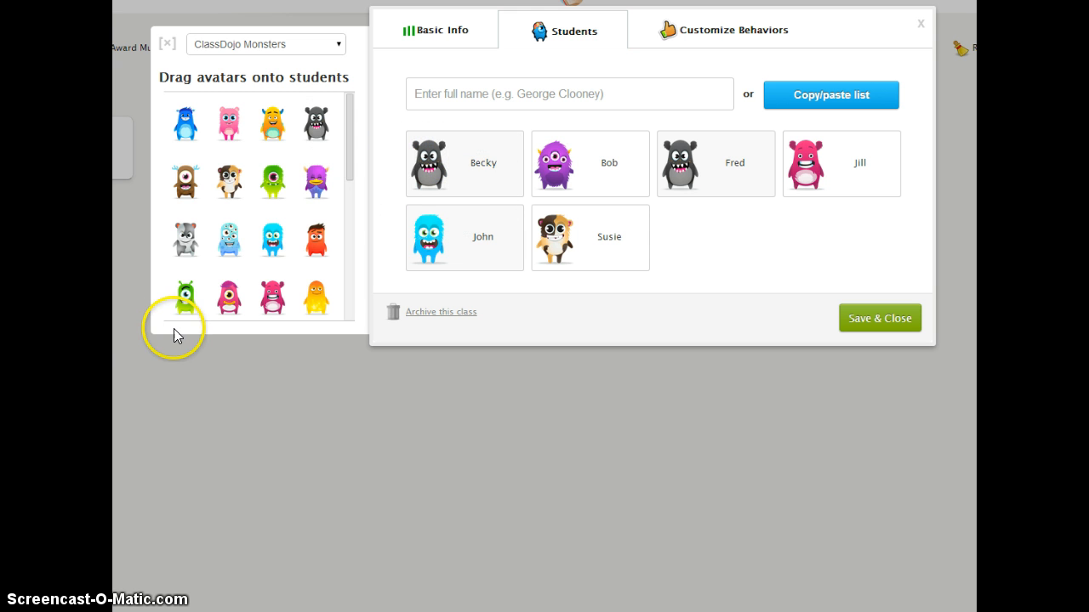
left_click_drag(272, 242, 654, 150)
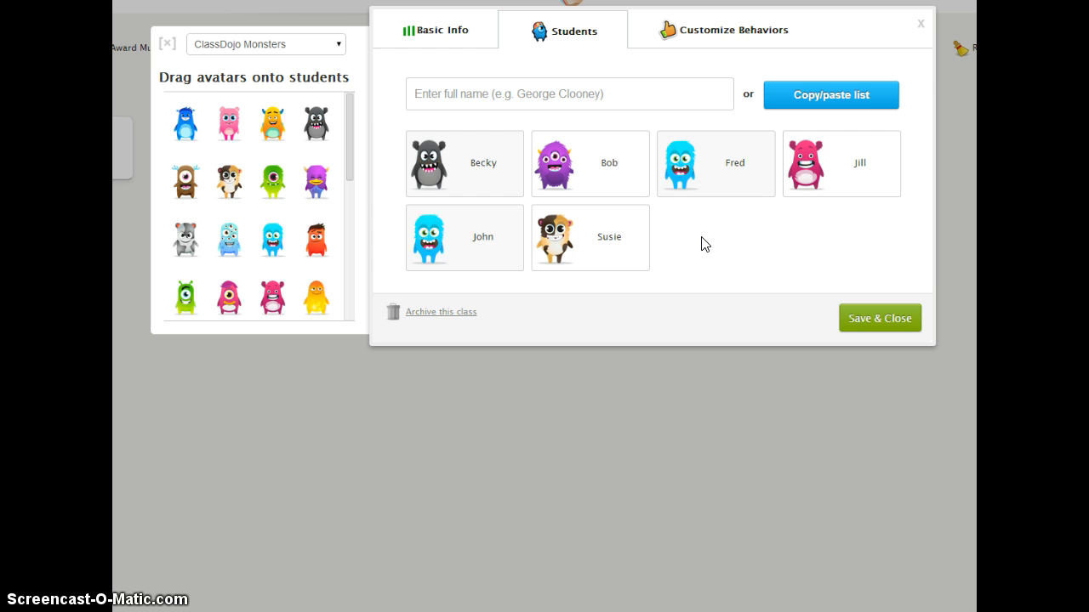
Review the class's basic info, and add a custom negative behavior named Sleeping.
left_click(462, 42)
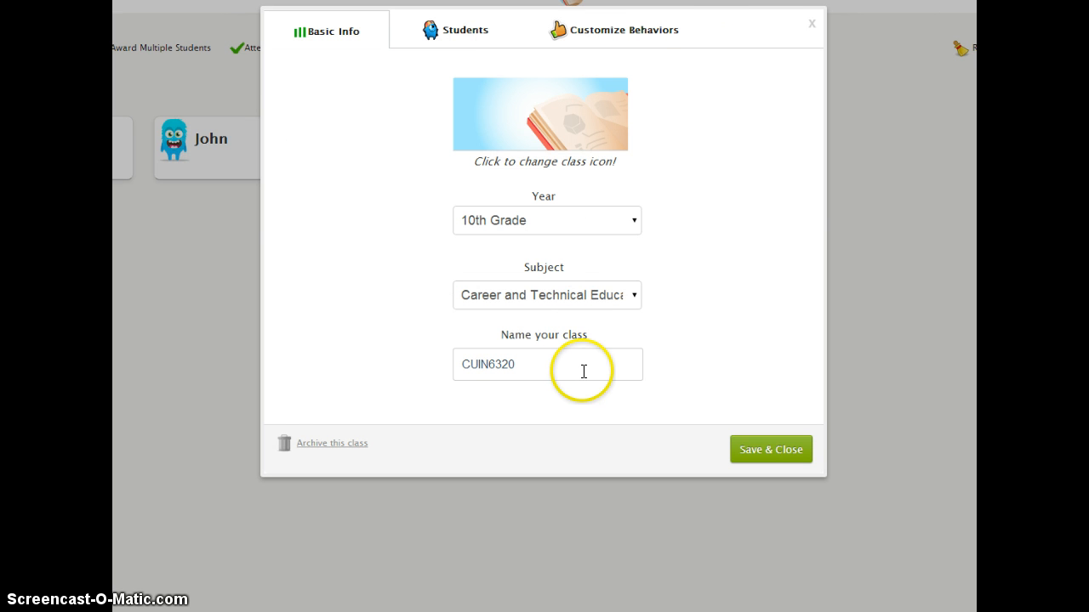
left_click(623, 34)
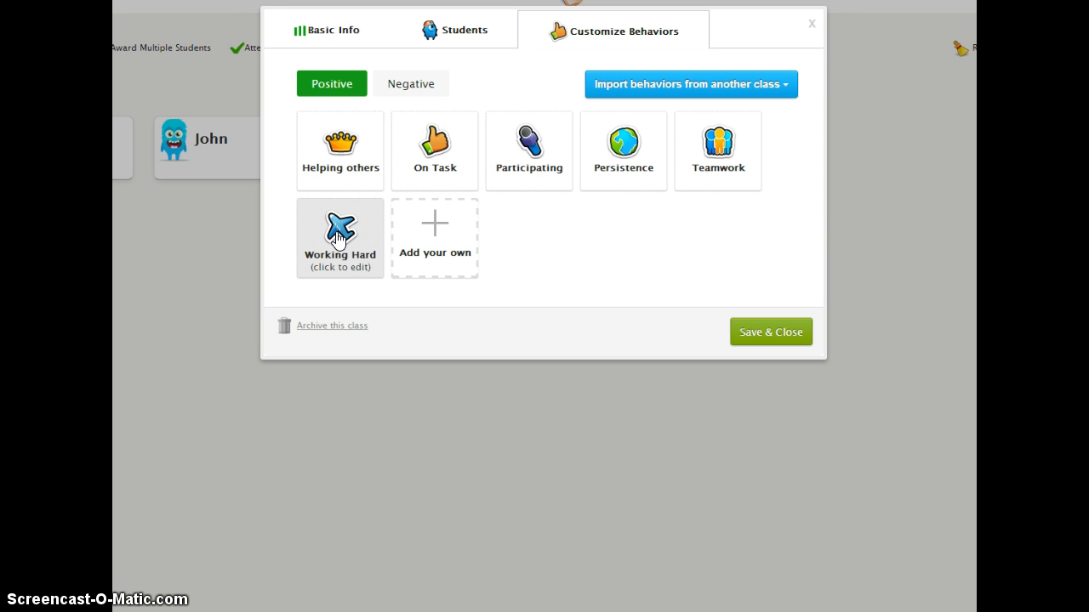
left_click(391, 85)
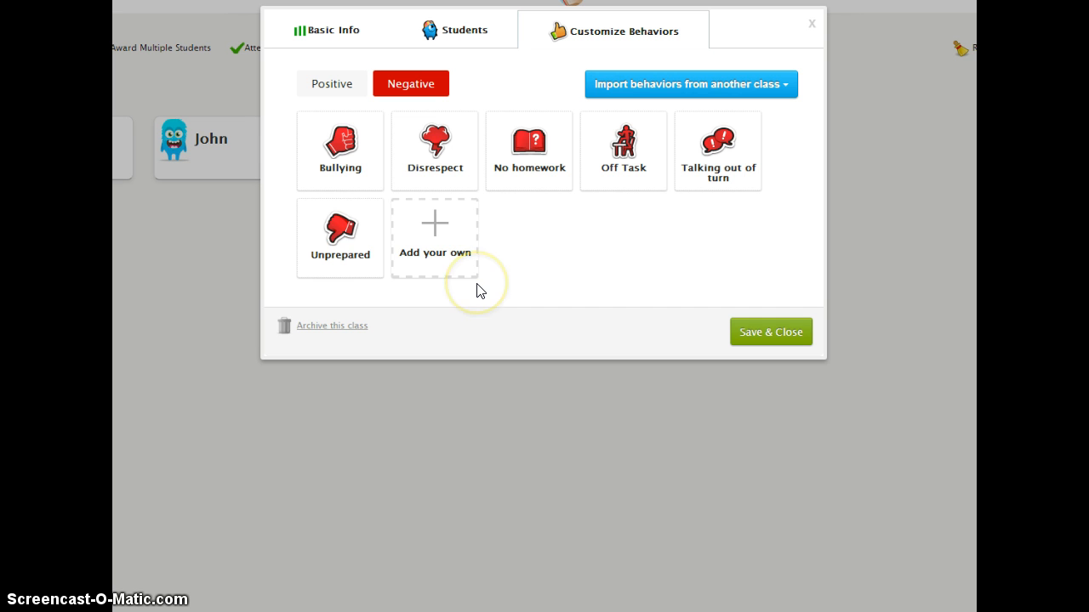
left_click(451, 268)
left_click(425, 281)
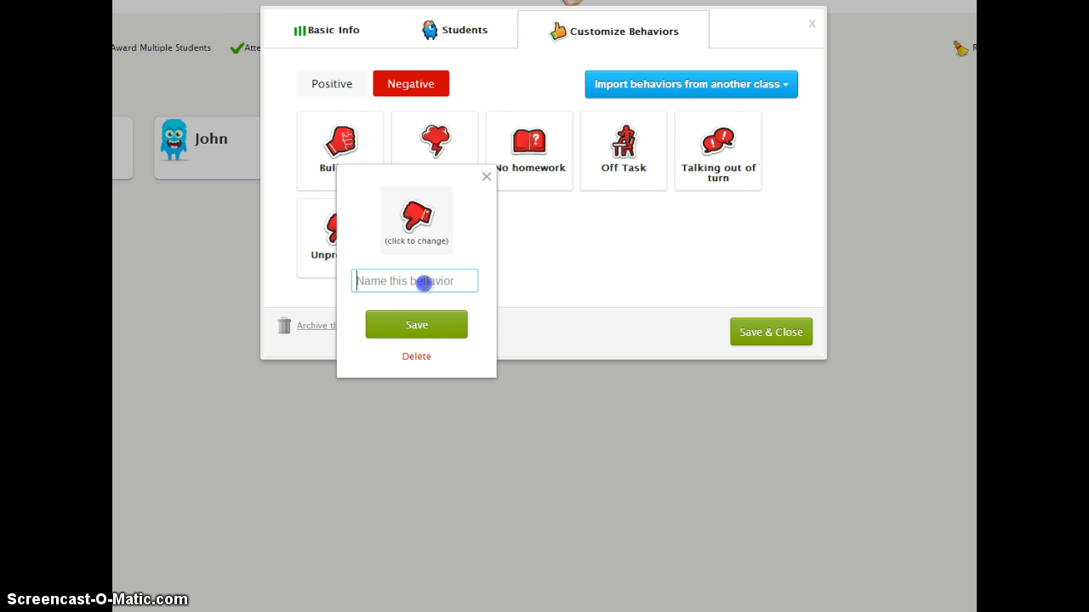
type("Slee")
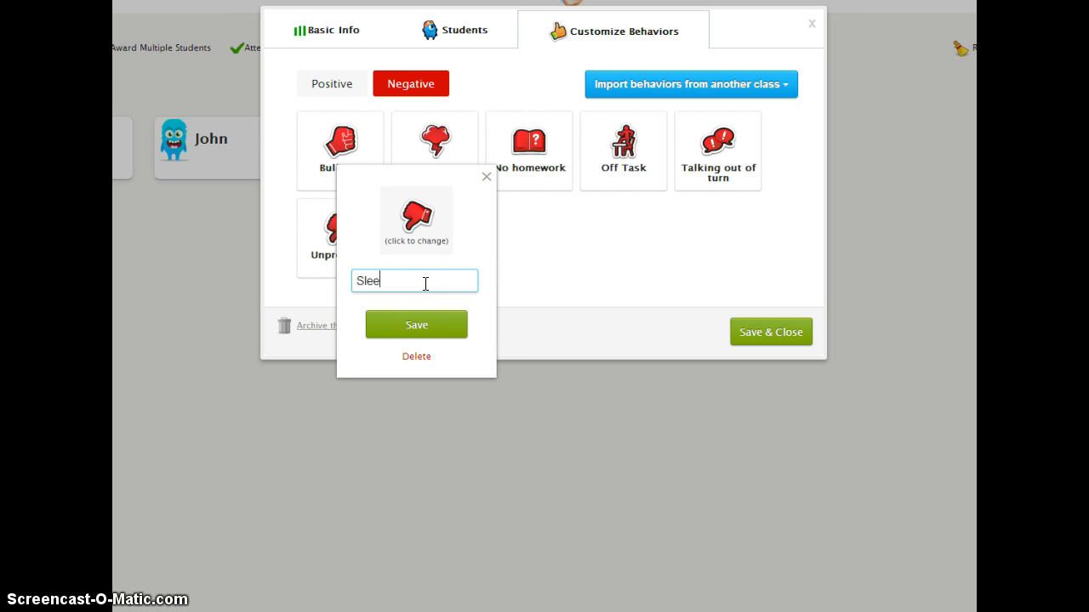
type("ping")
left_click(419, 329)
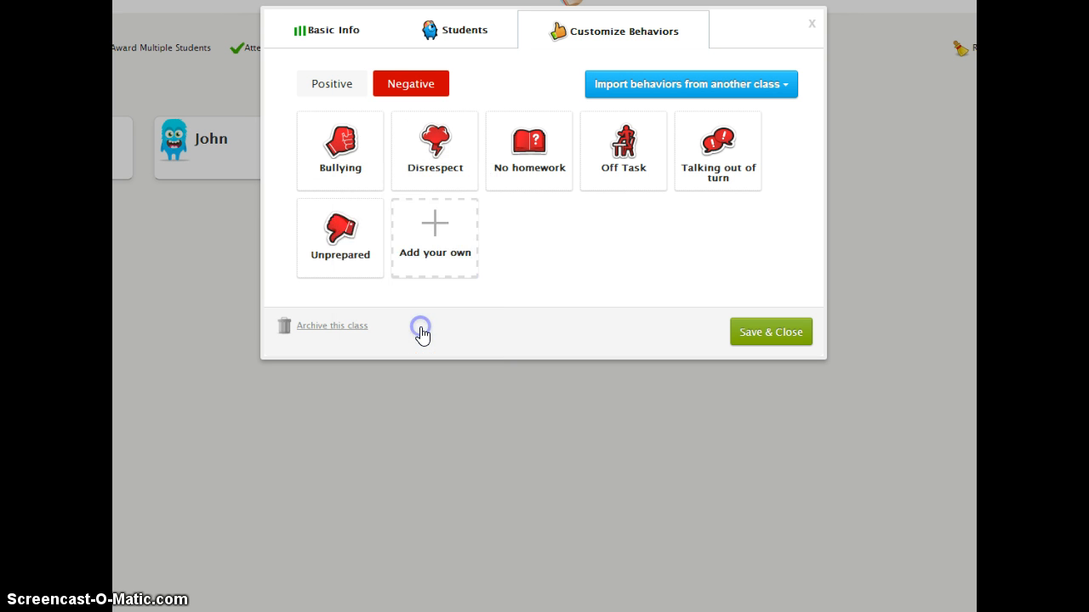
Add a custom positive behavior named Homework Completed and save the class changes without downloading student invitation codes.
left_click(317, 84)
left_click(425, 231)
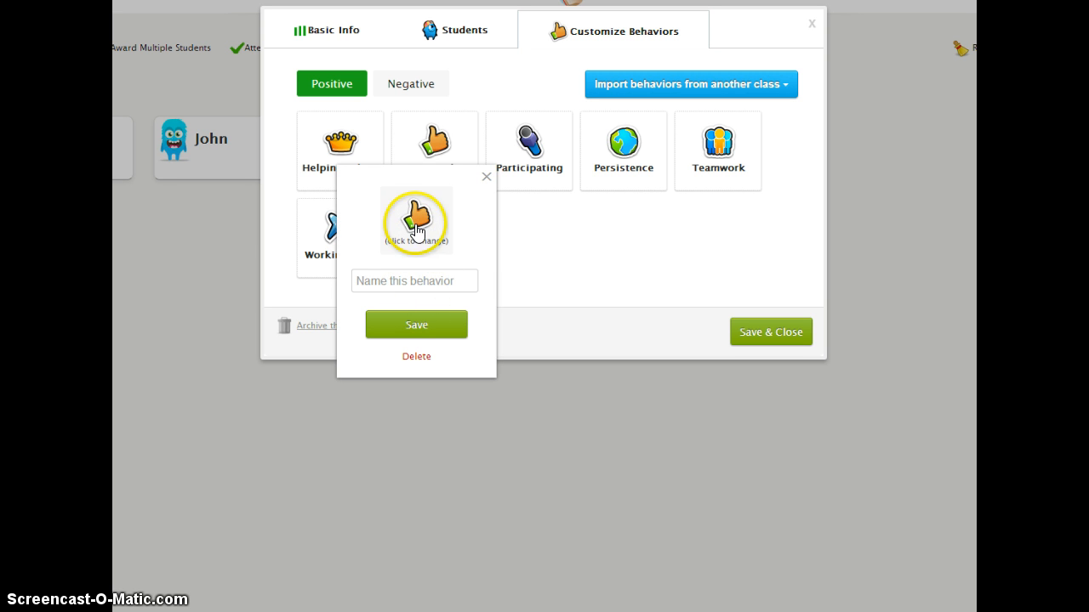
left_click(400, 282)
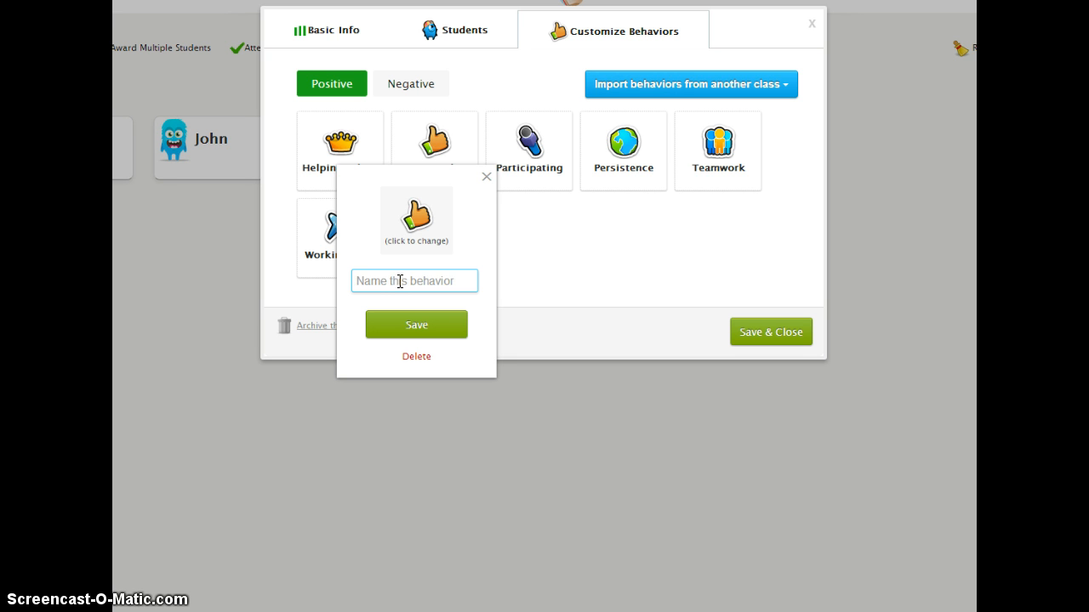
type("Homewor")
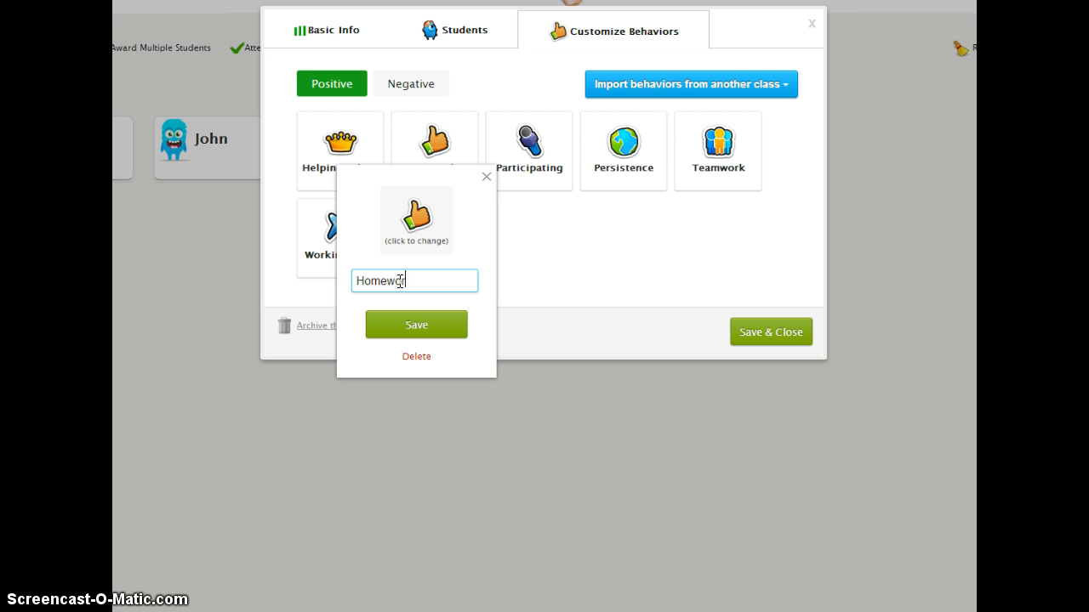
type("k Completed")
left_click(407, 334)
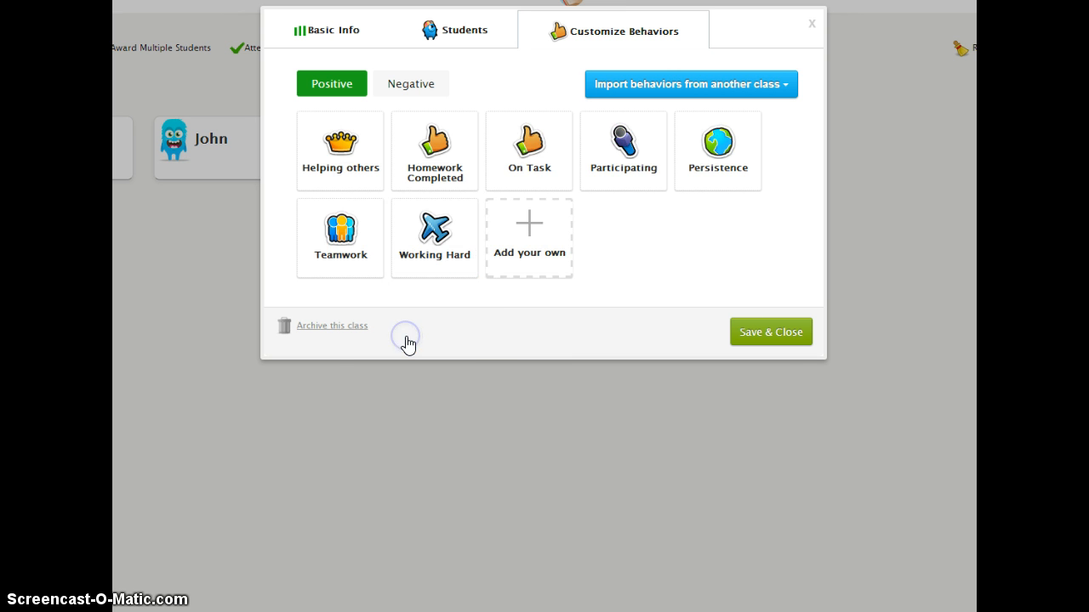
left_click(770, 334)
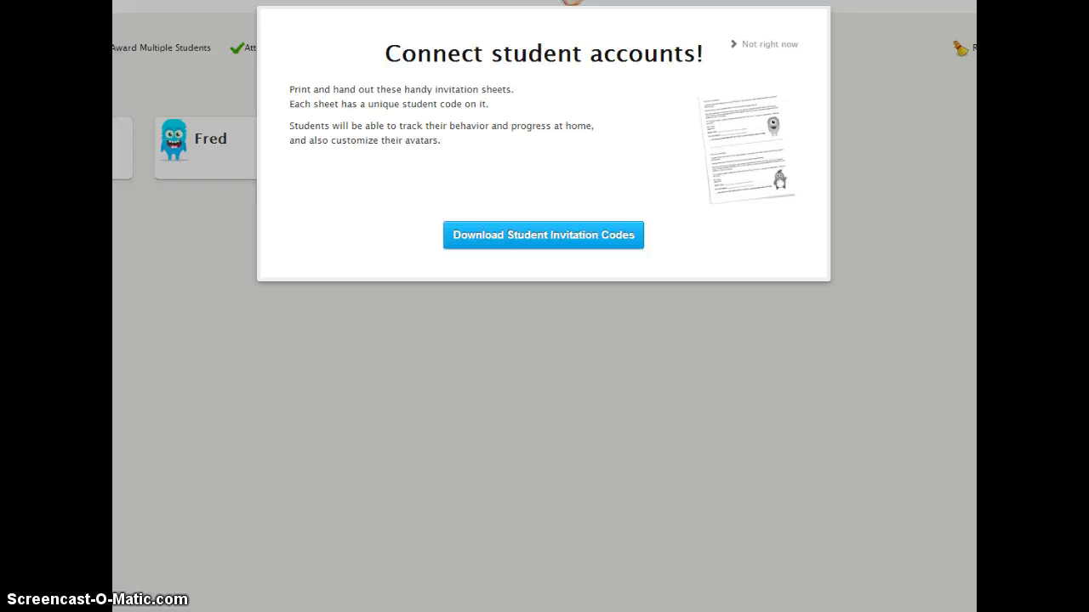
left_click(744, 43)
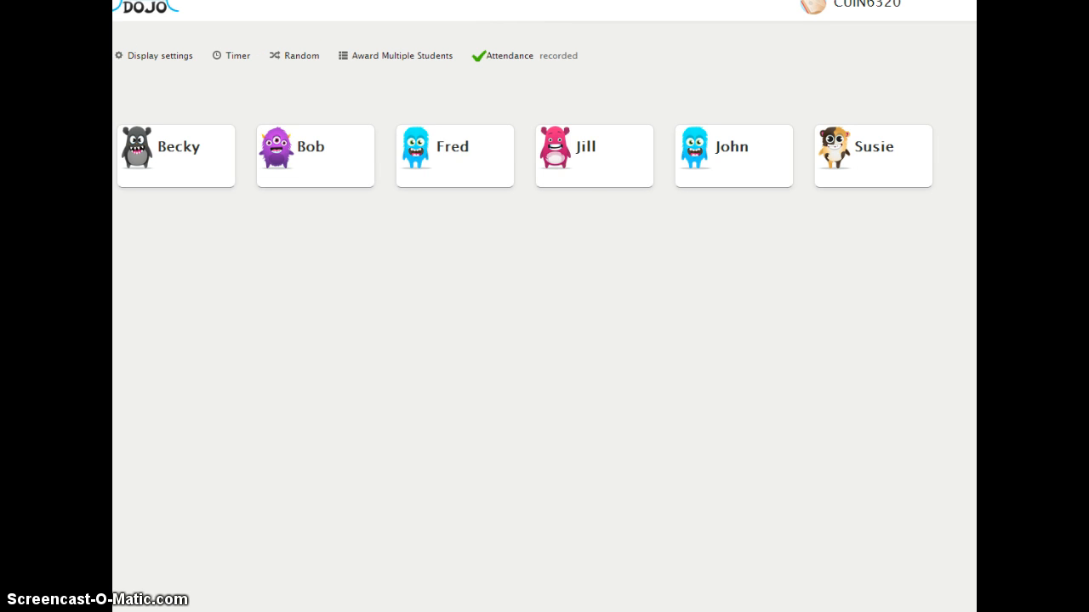
Start taking attendance for the class and mark the last student in the roster absent.
left_click(545, 58)
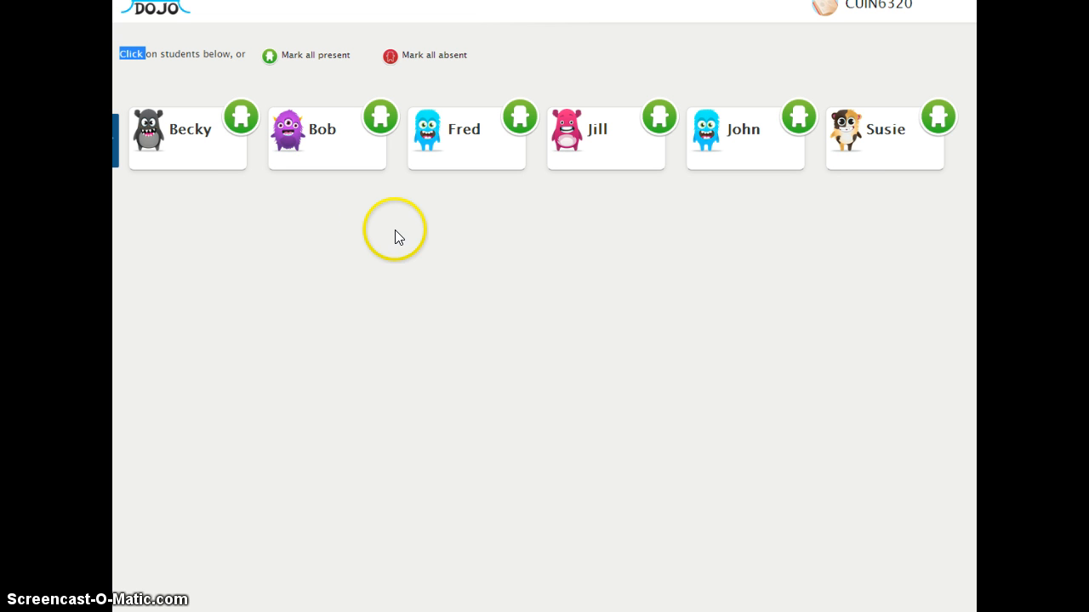
left_click(860, 165)
left_click(871, 153)
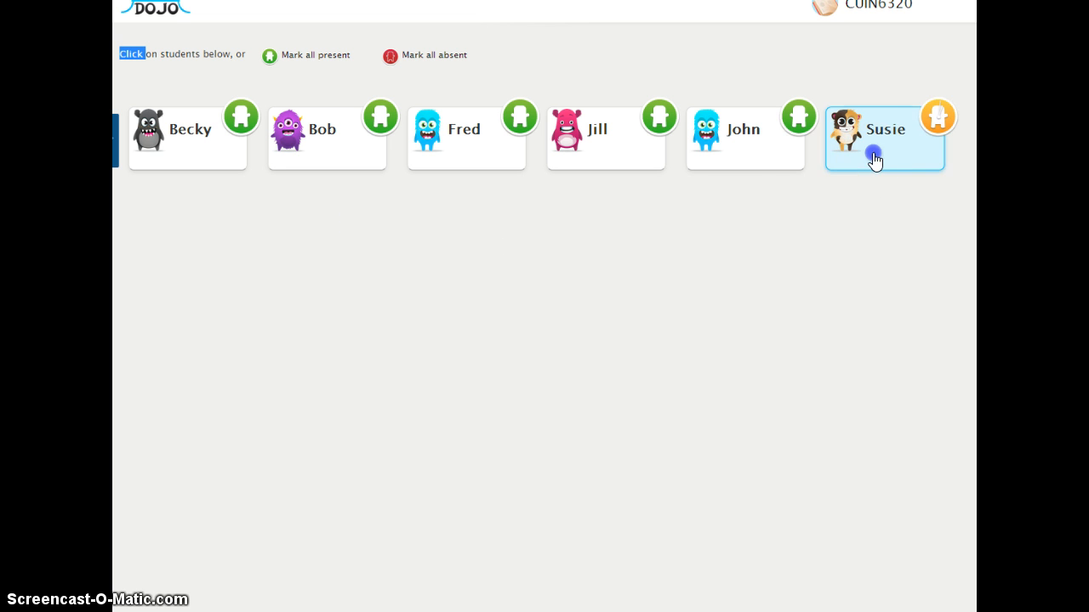
left_click(874, 162)
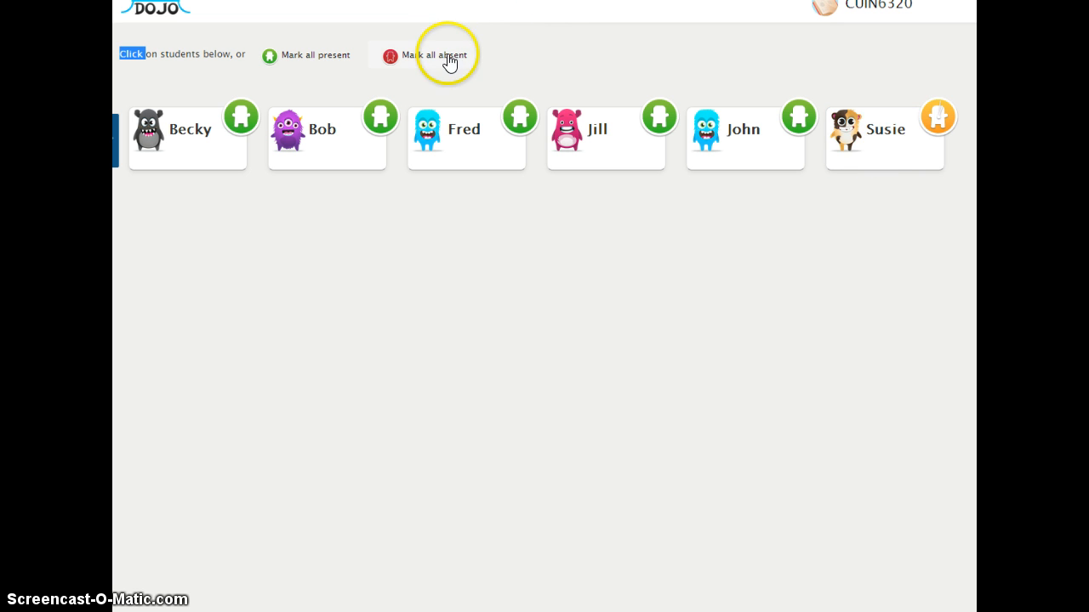
left_click(886, 164)
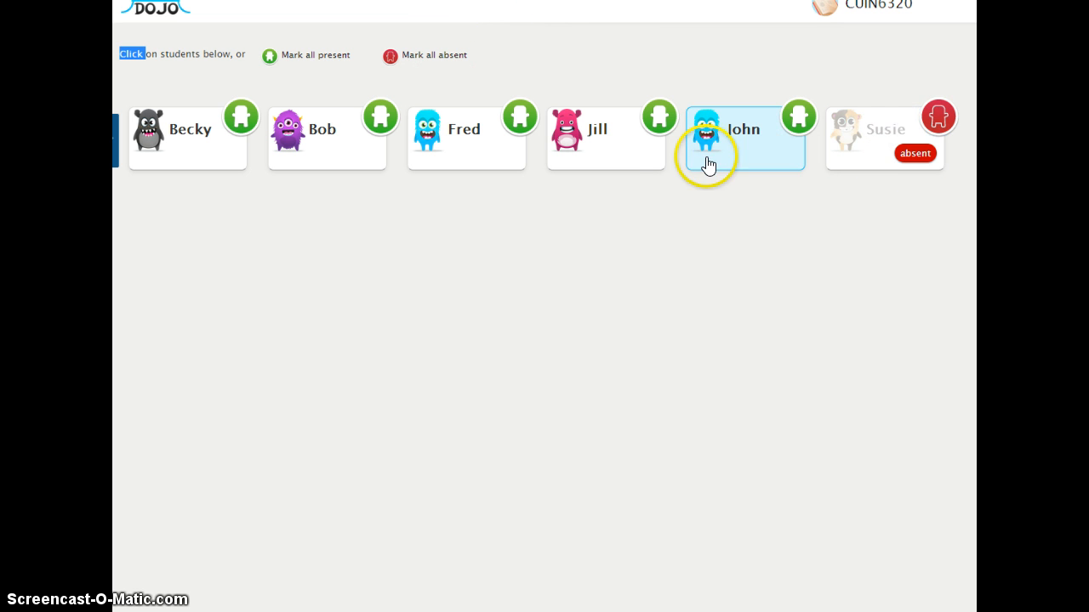
Mark the third student in the attendance roster absent.
left_click(420, 165)
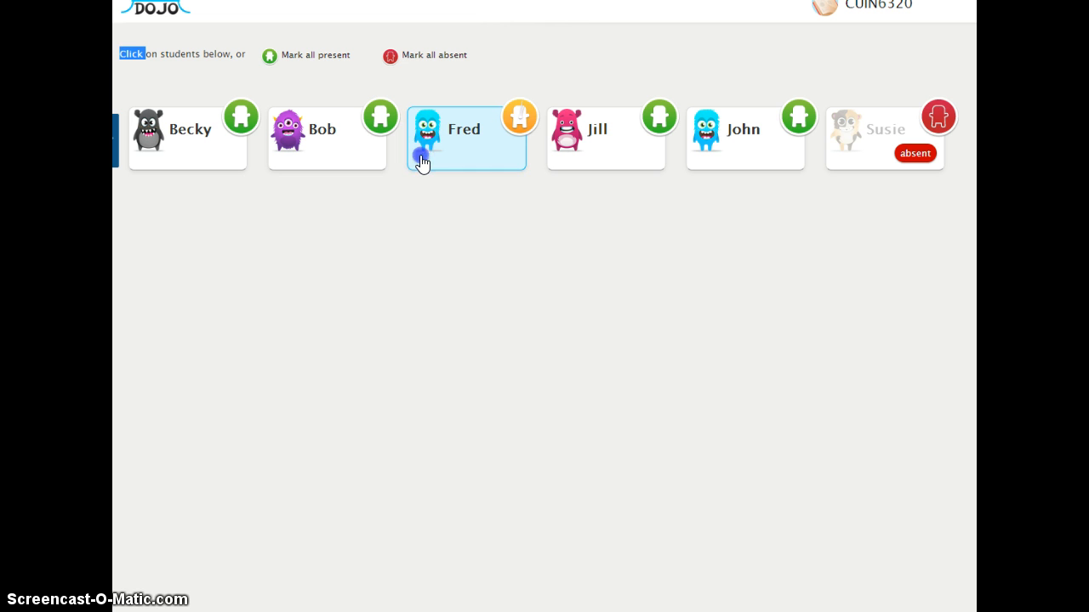
left_click(422, 163)
left_click(421, 163)
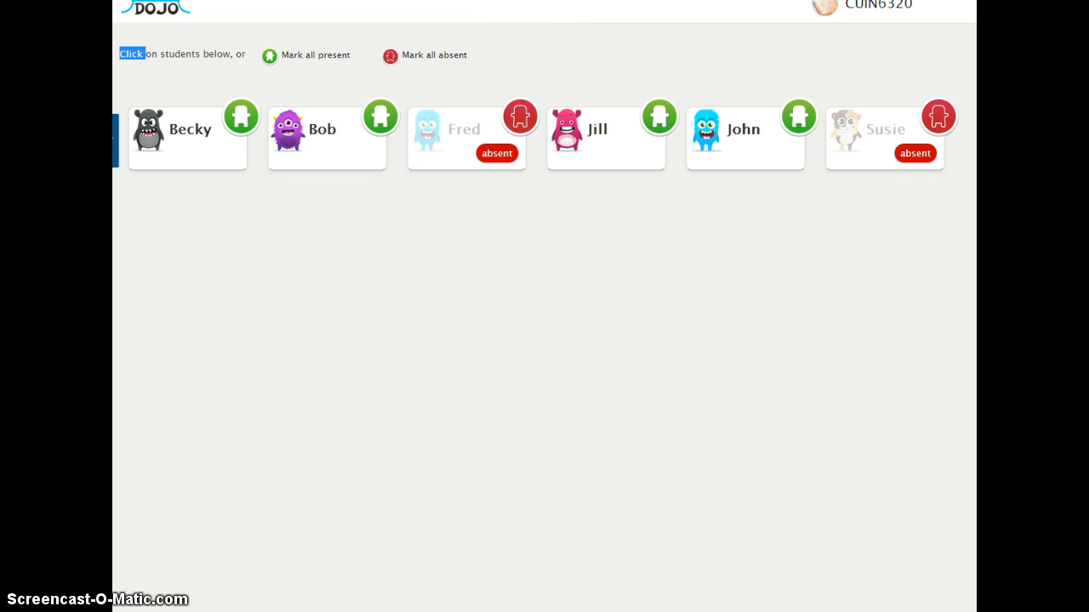
Save the attendance, and award Helping others to a randomly picked student and once more to the second student.
left_click(574, 82)
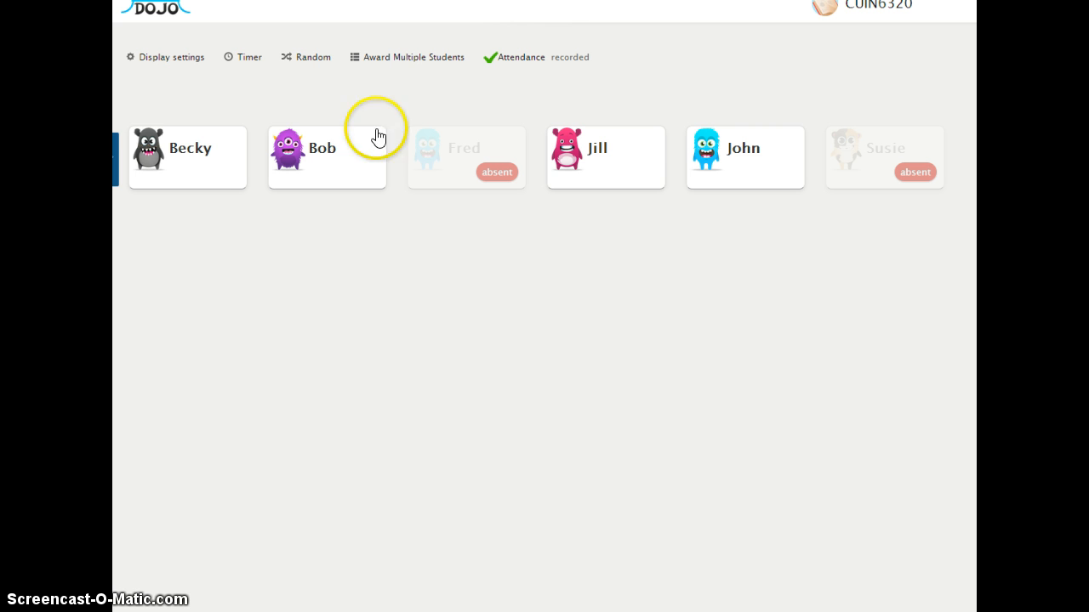
left_click(312, 66)
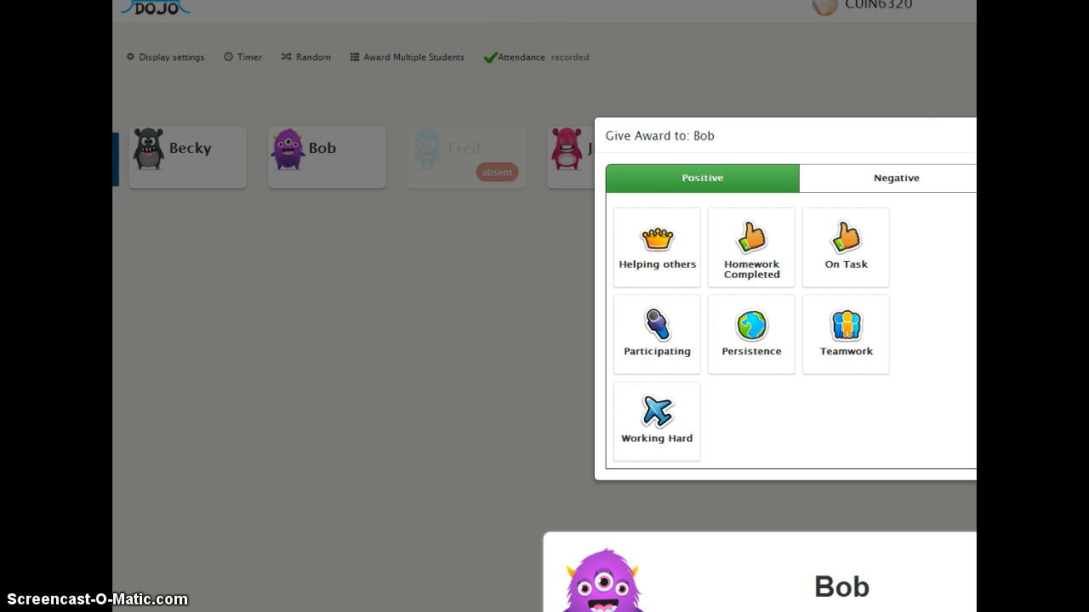
left_click(683, 274)
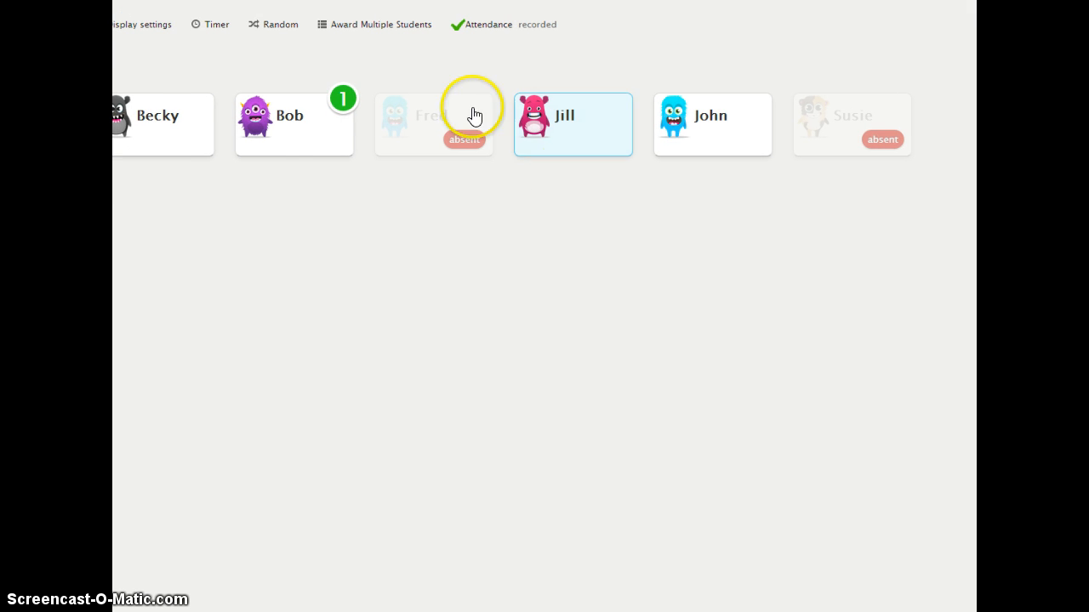
left_click(296, 139)
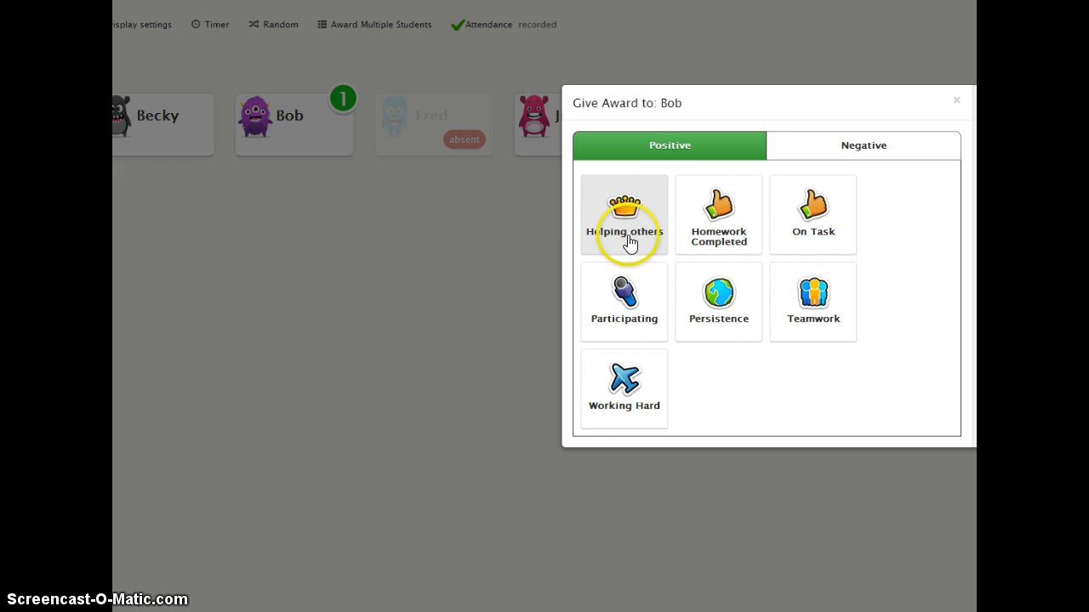
left_click(628, 243)
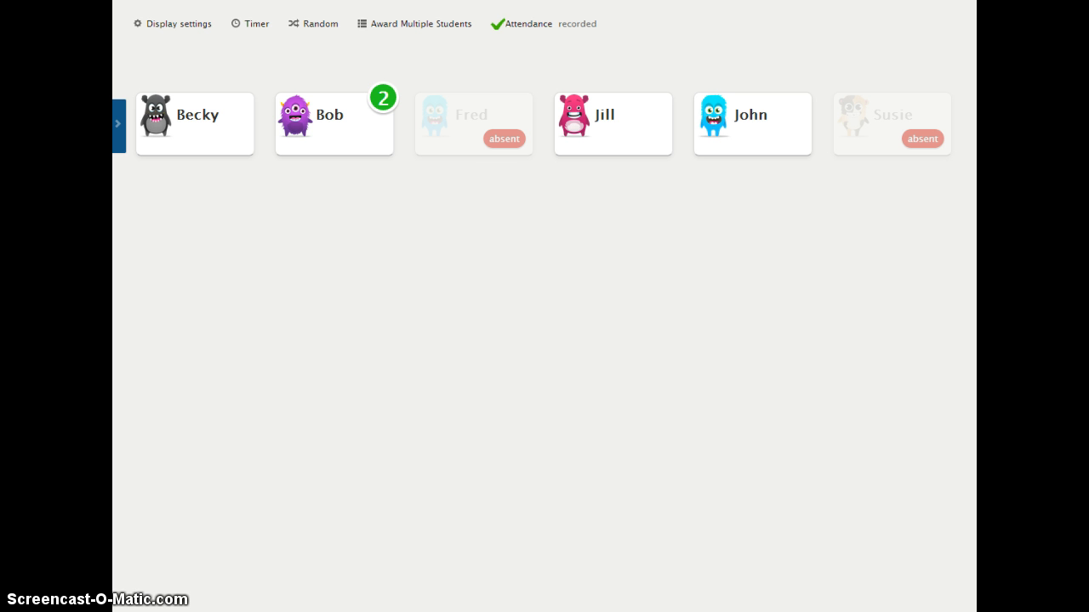
Start awarding points to multiple students at once.
left_click(412, 26)
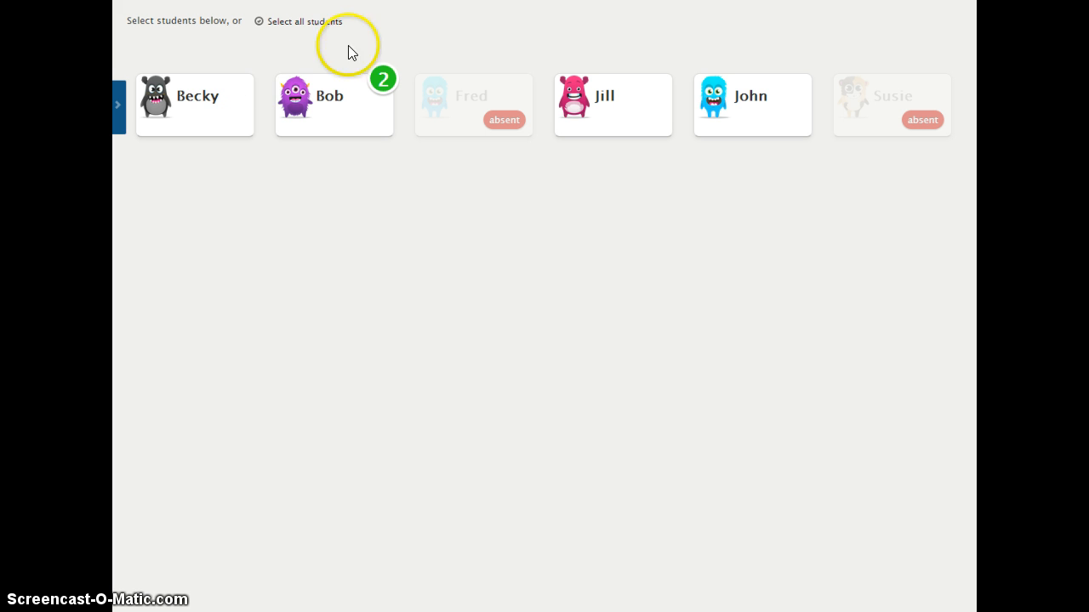
left_click(226, 106)
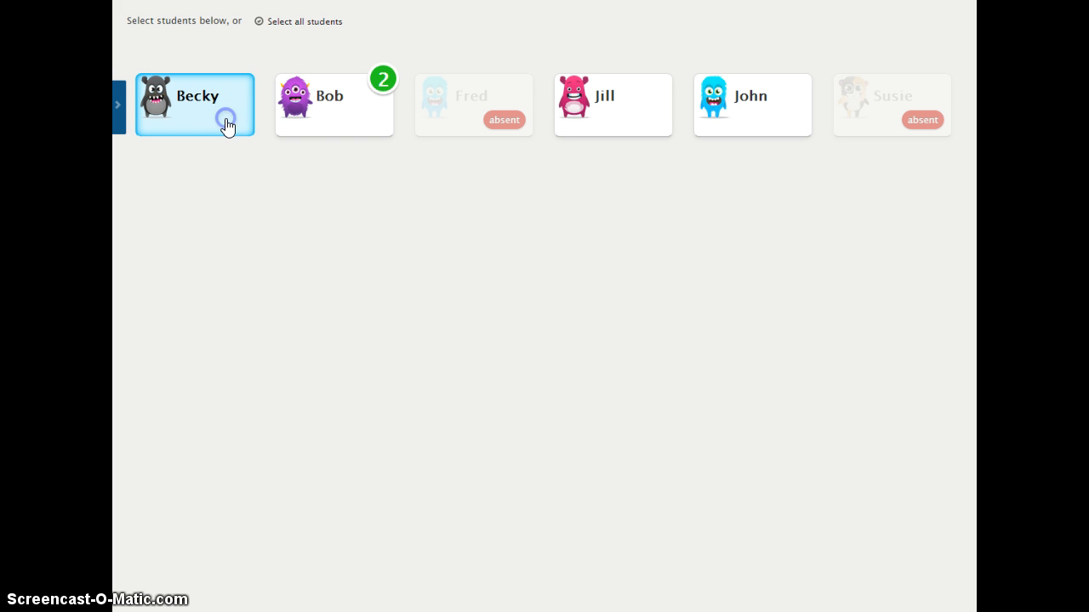
left_click(252, 128)
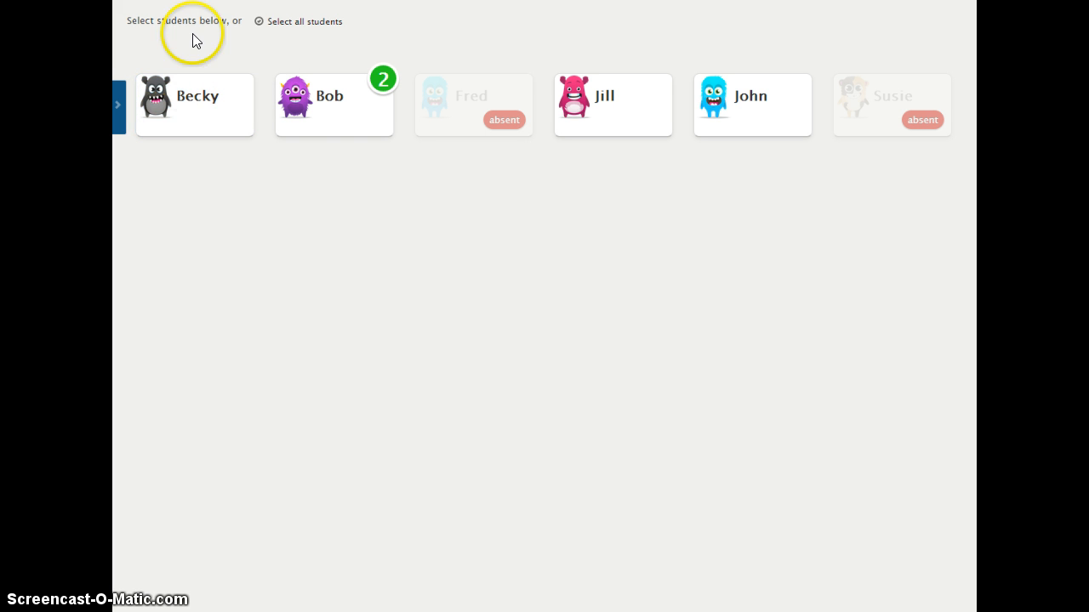
left_click(189, 107)
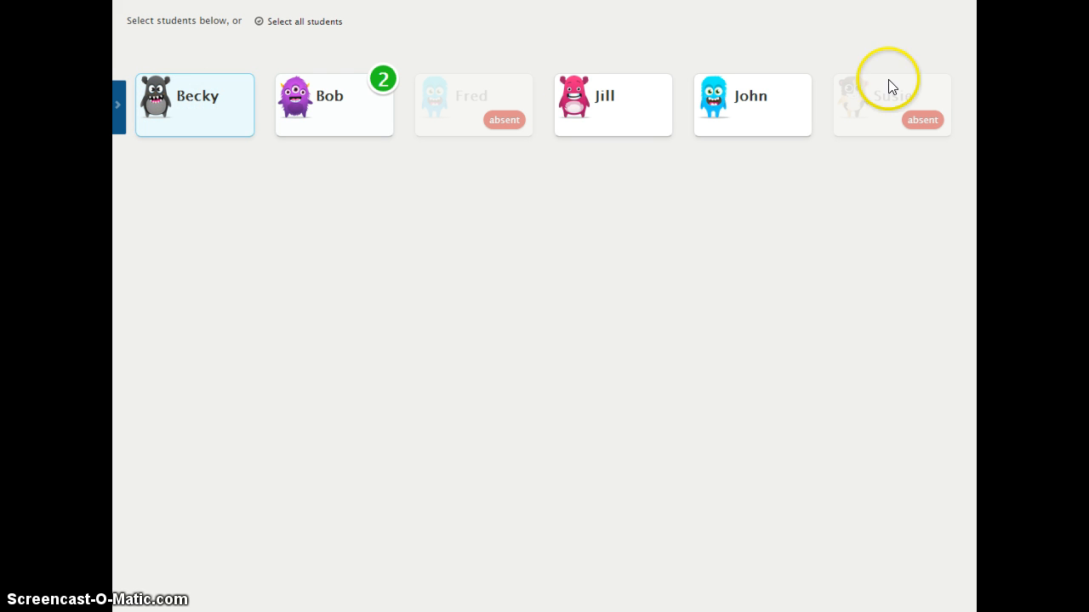
left_click(579, 111)
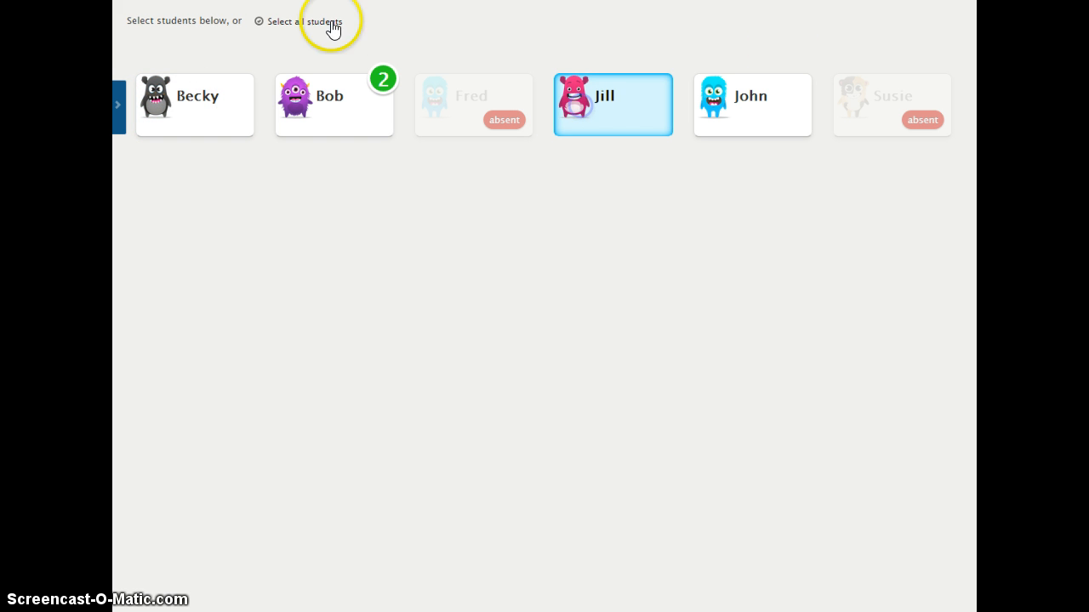
left_click(289, 21)
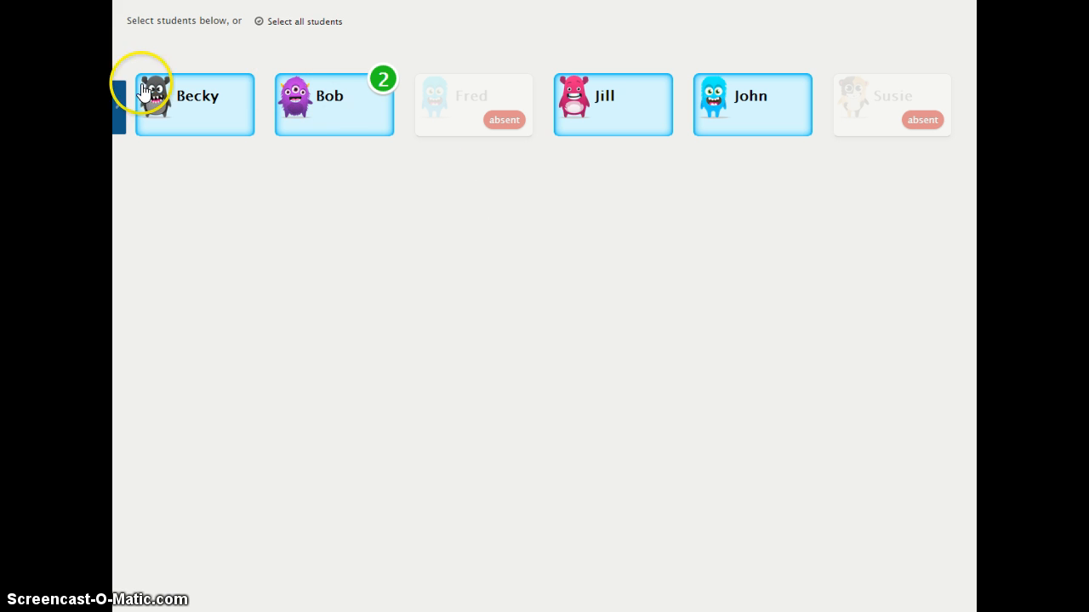
left_click(293, 23)
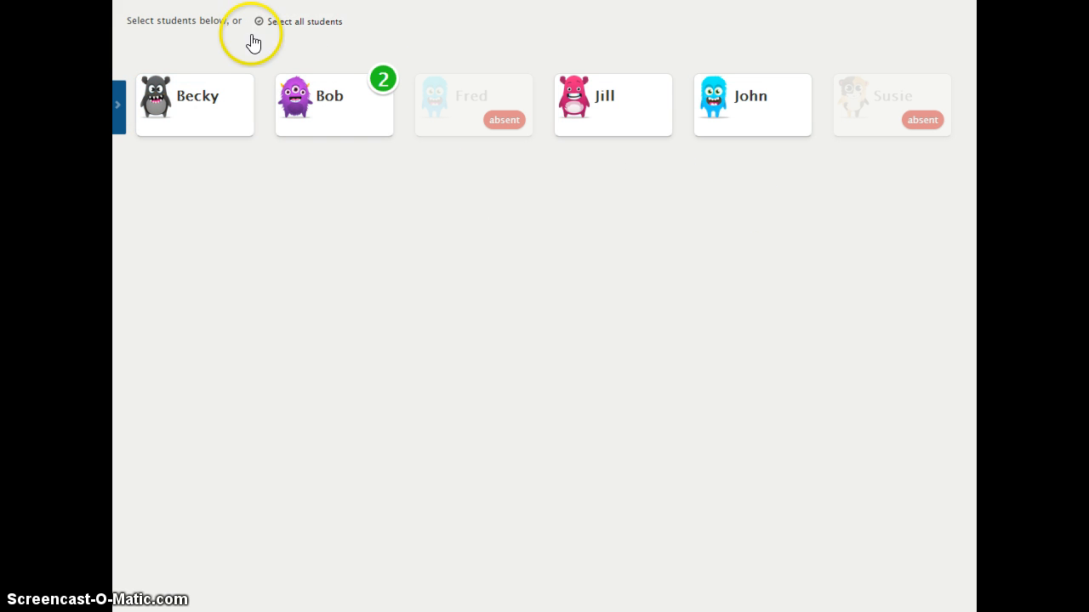
Select the first and fourth students in the roster and give both the positive Teamwork award.
left_click(190, 105)
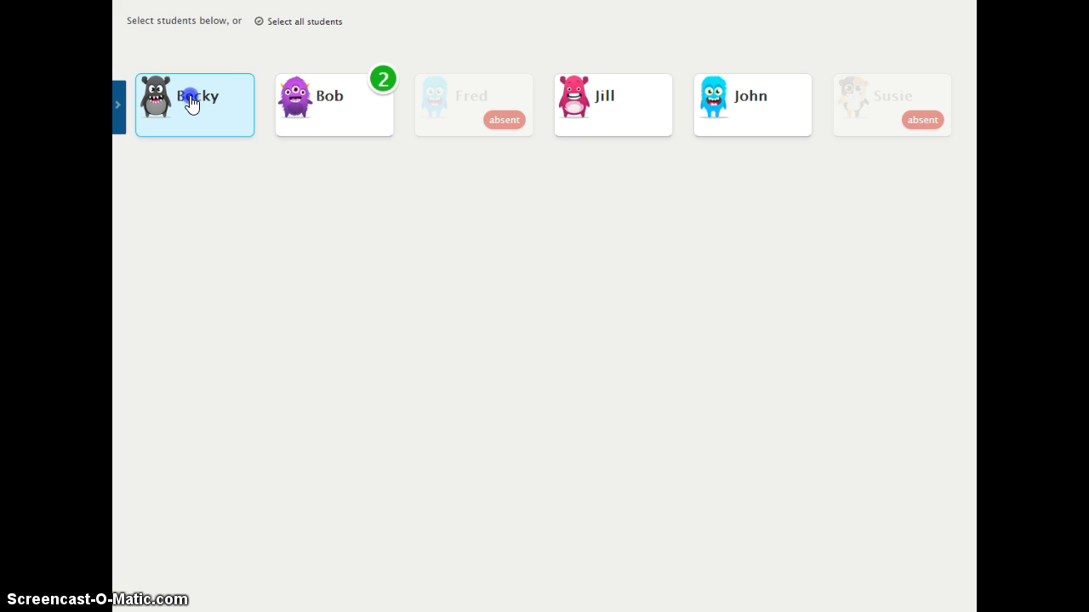
left_click(612, 132)
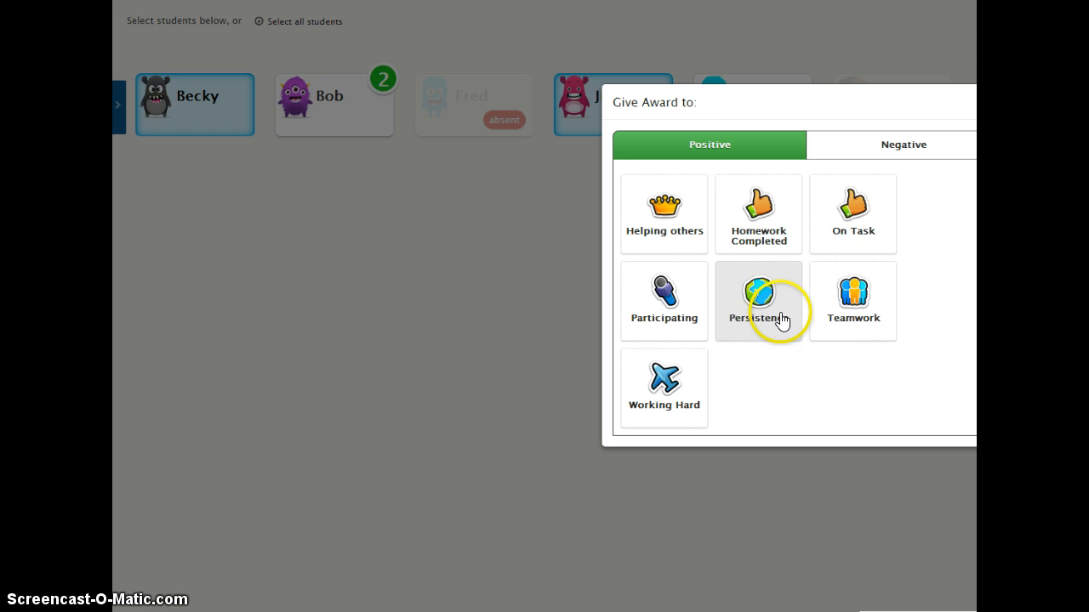
left_click(826, 307)
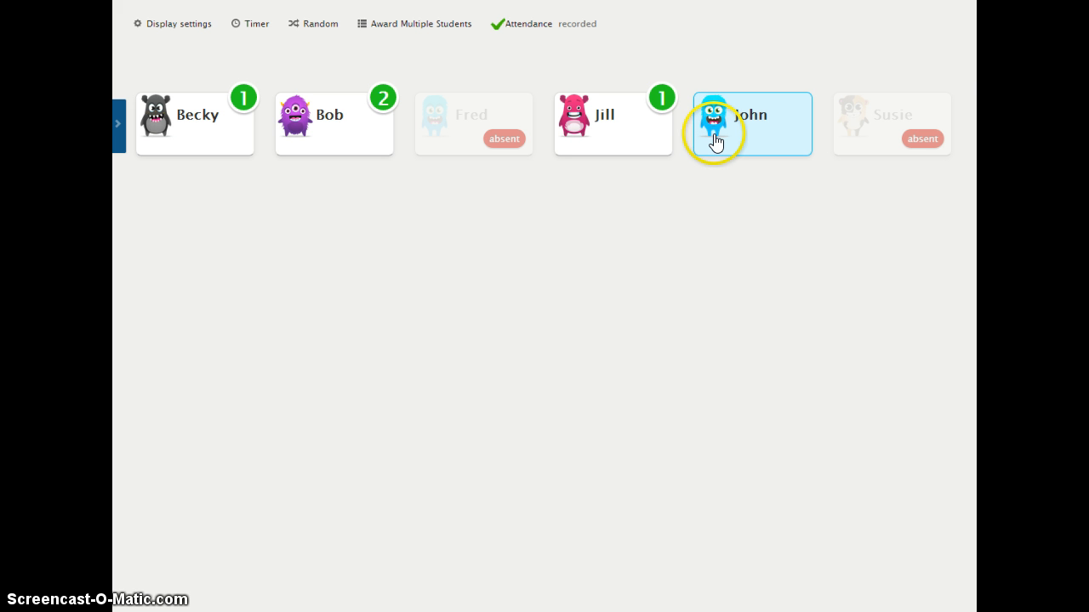
Give the fifth student in the roster the negative Talking out of turn point and the positive On Task point.
left_click(716, 143)
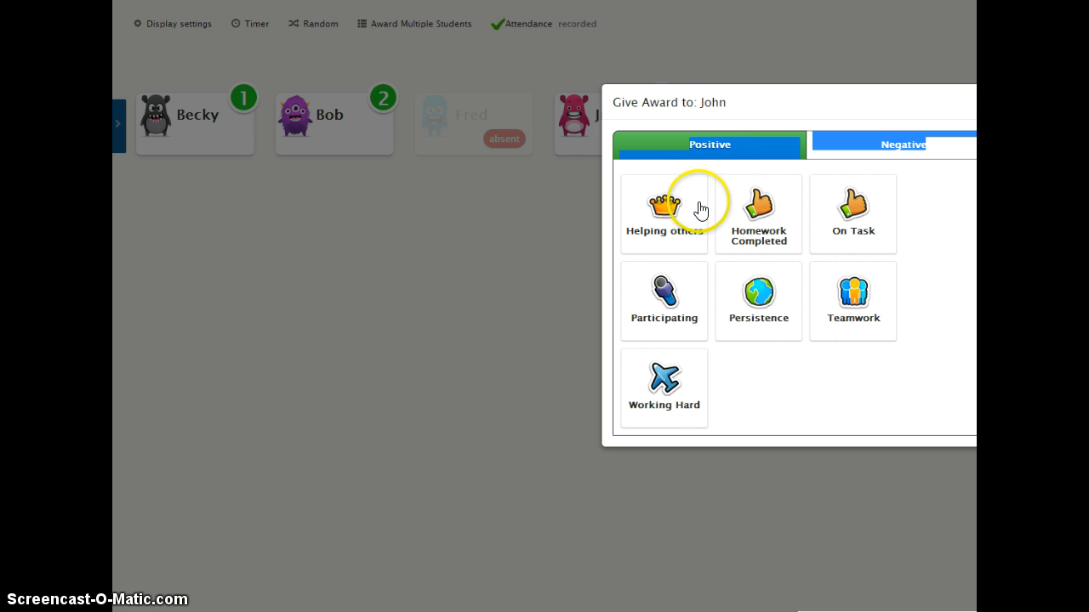
left_click(886, 147)
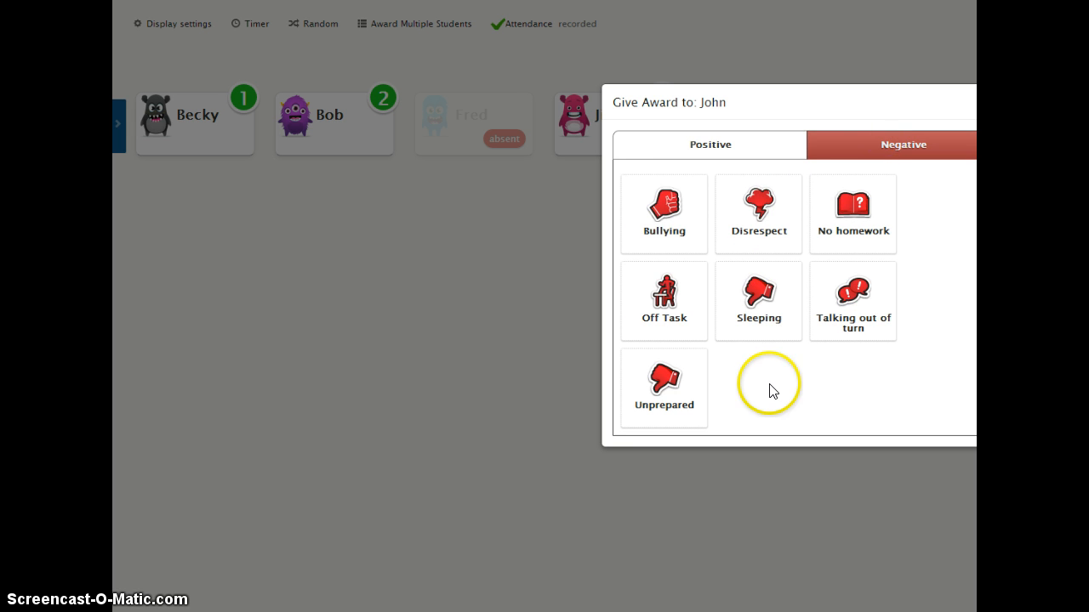
left_click(847, 330)
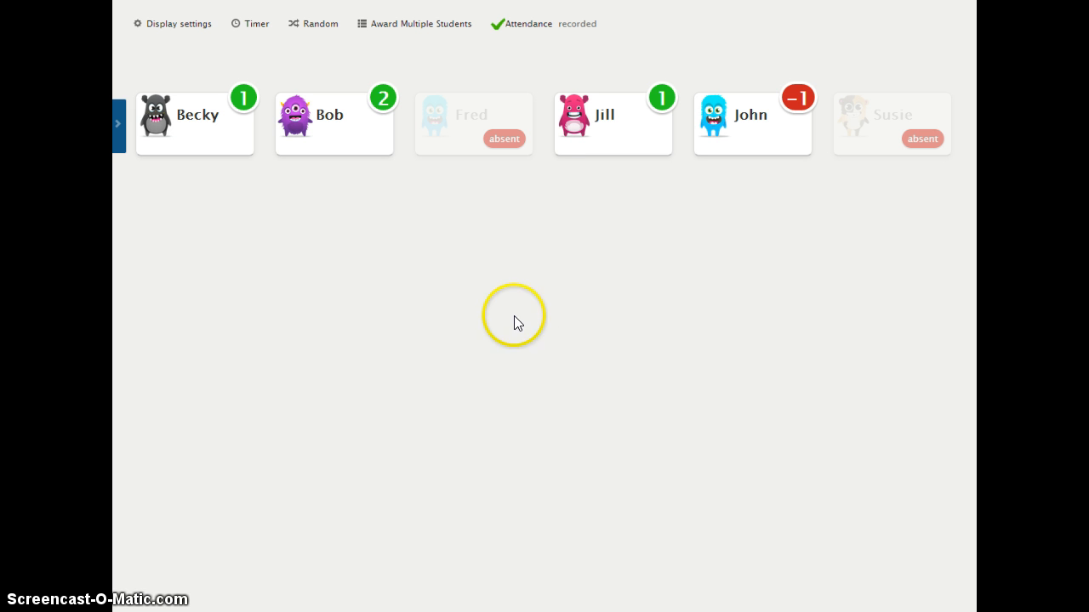
left_click(719, 138)
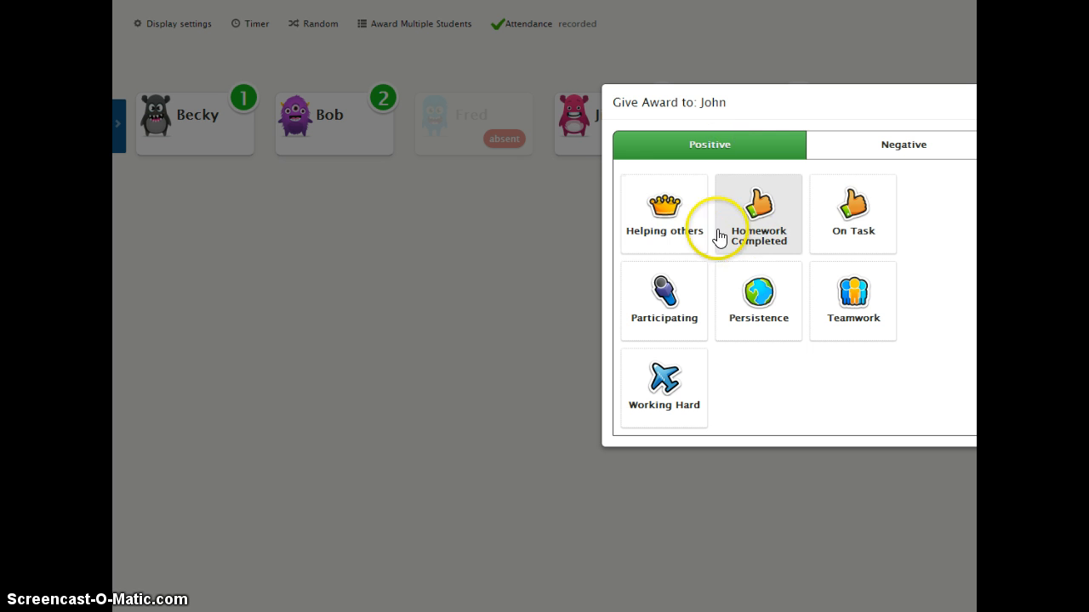
left_click(838, 231)
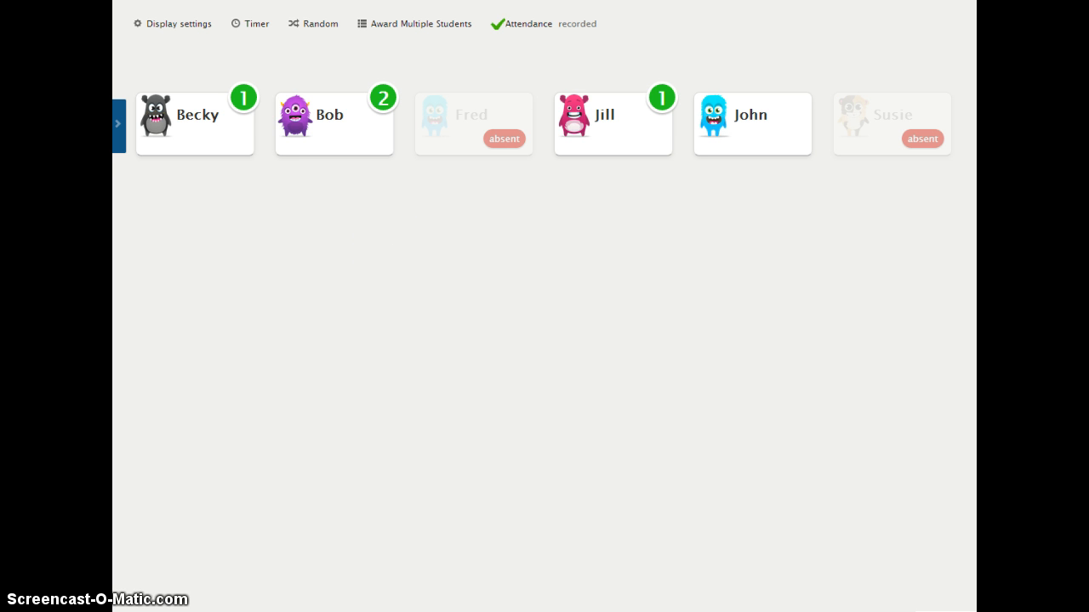
Show the class timer, set its countdown to 1 minute and start it.
scroll(544, 306, "up", 1)
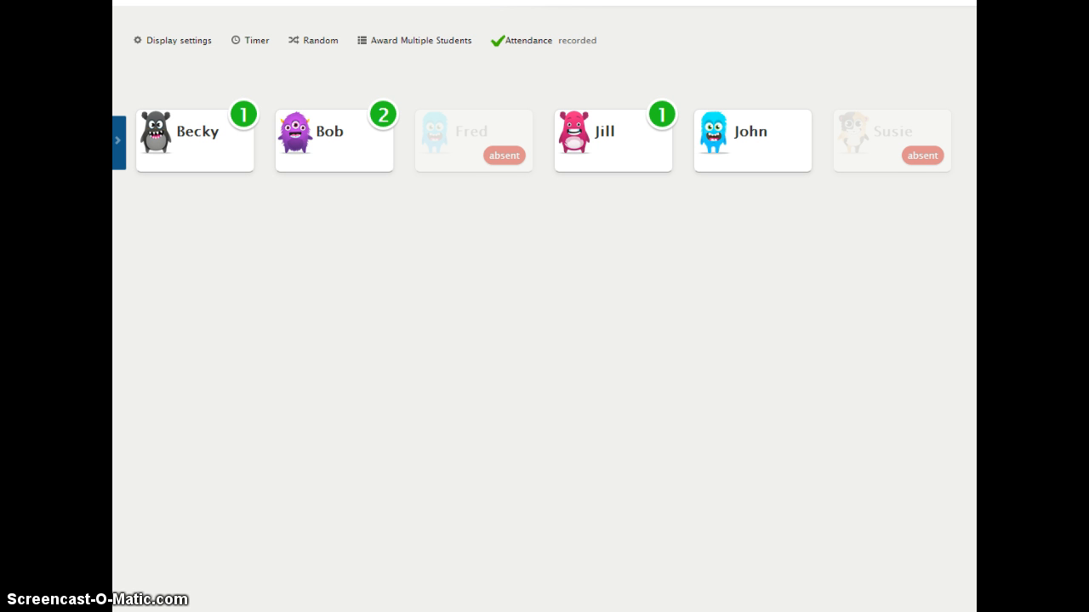
left_click(246, 44)
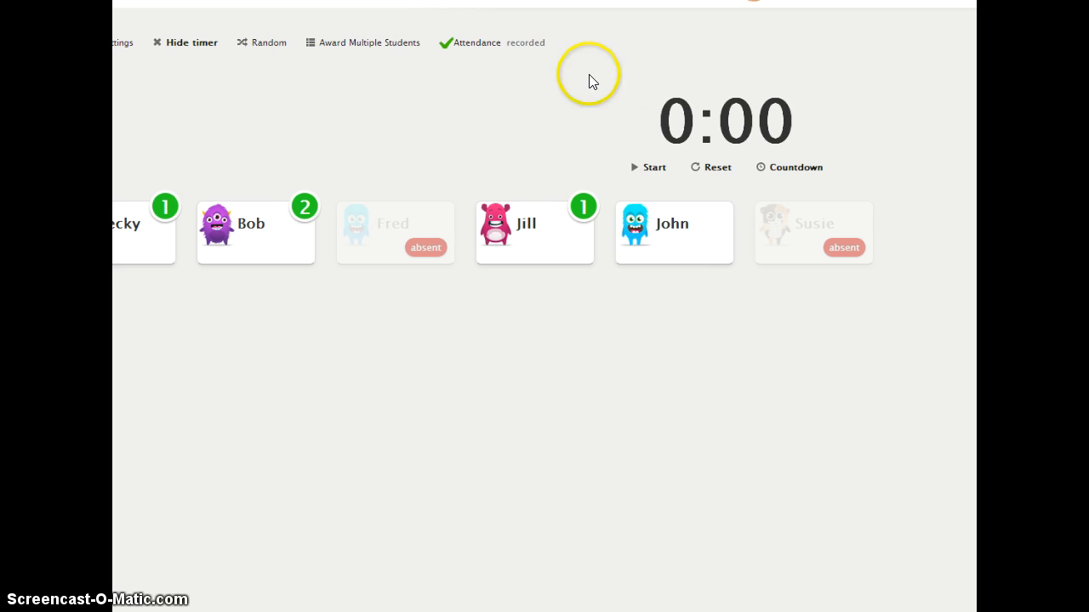
left_click(788, 170)
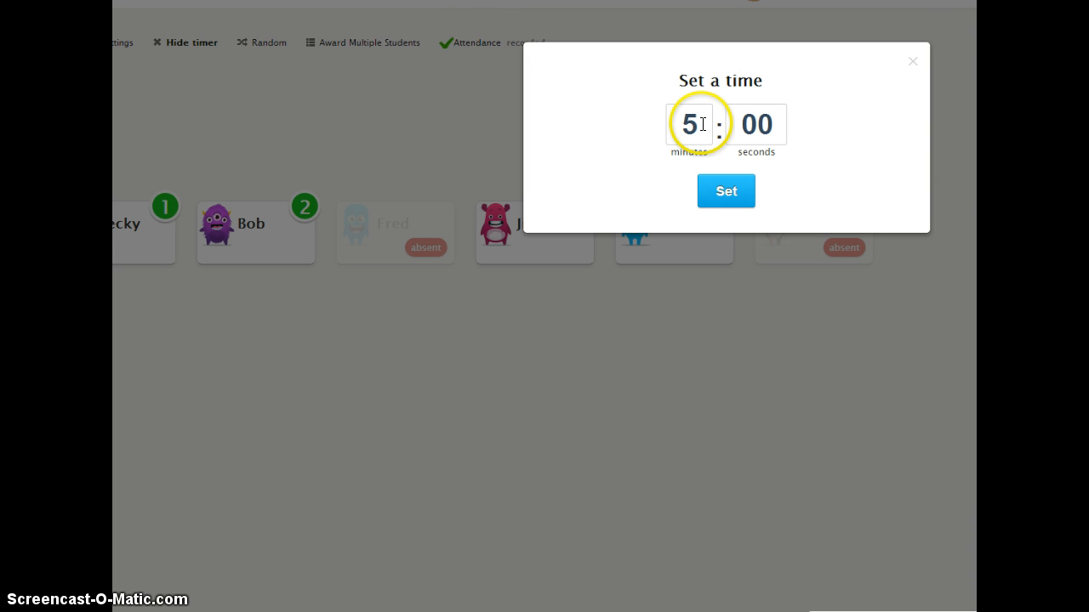
left_click_drag(702, 124, 688, 125)
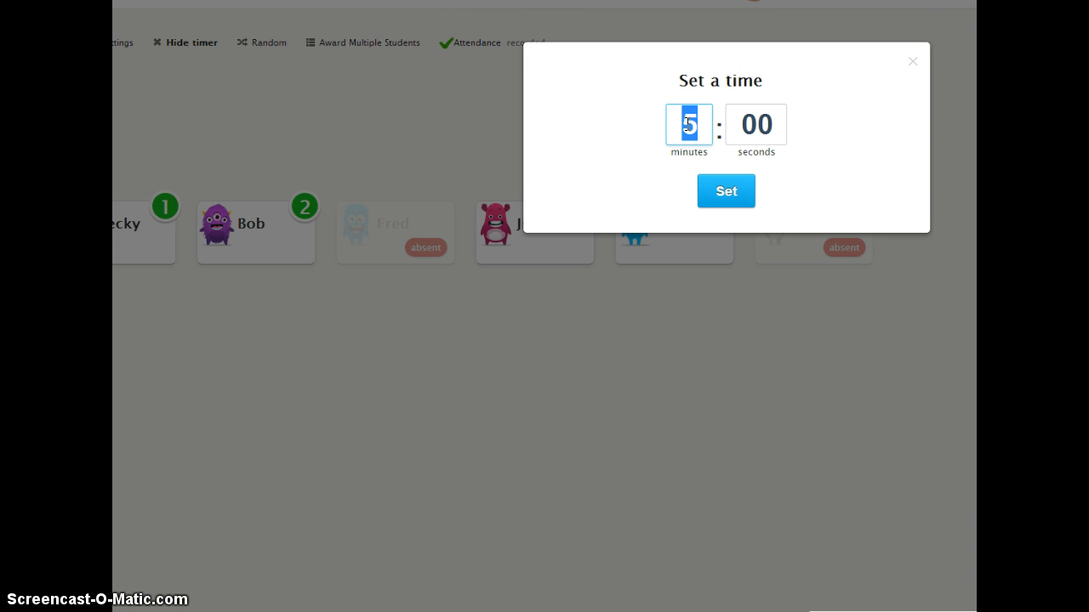
type("1")
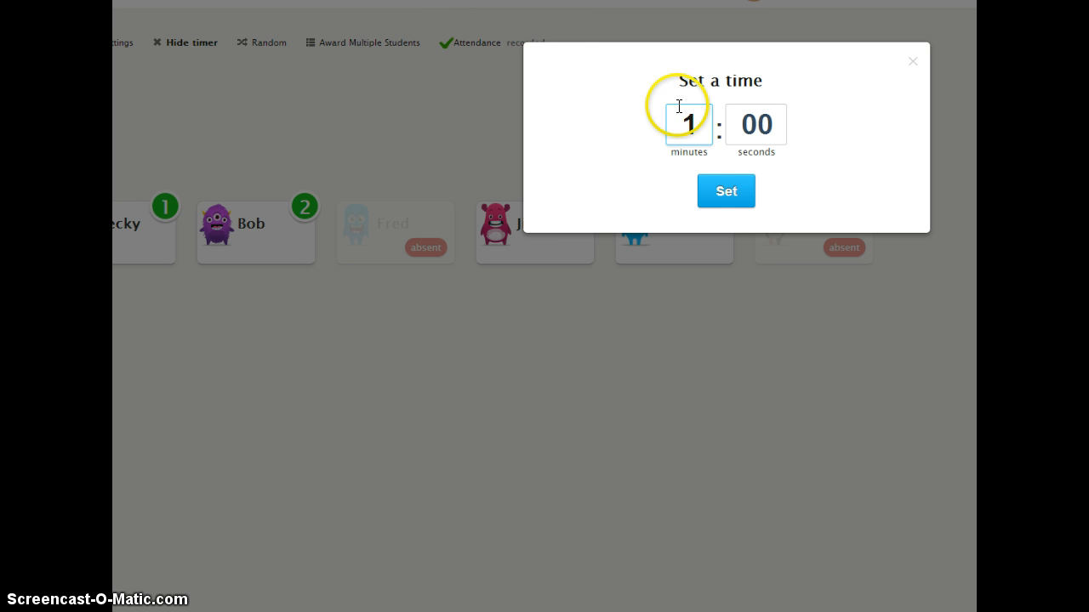
left_click(719, 204)
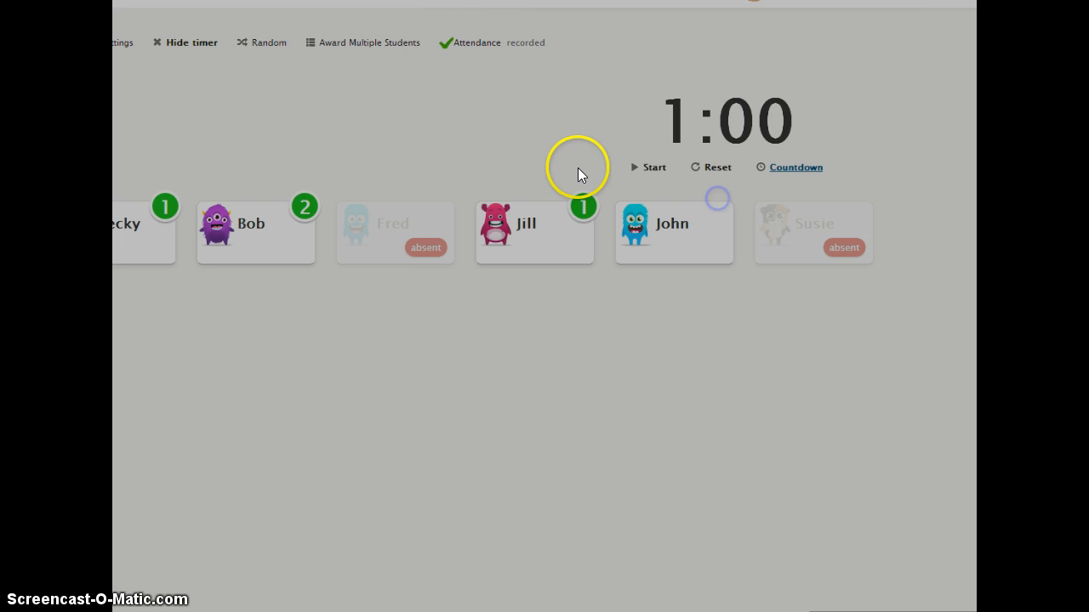
left_click(648, 171)
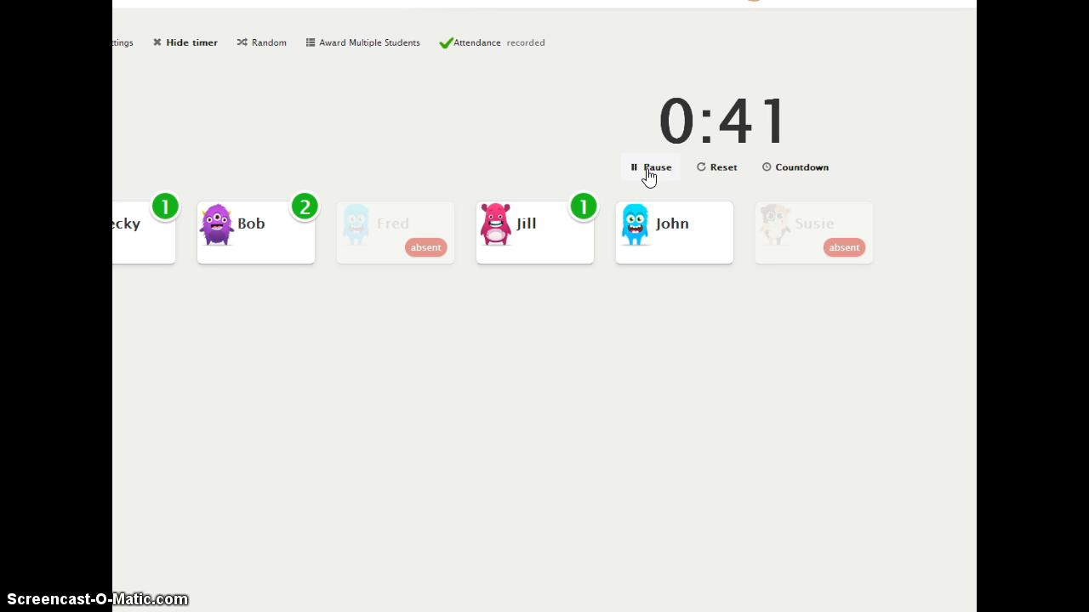
Reset, pause and hide the timer, and end the class session.
left_click(719, 169)
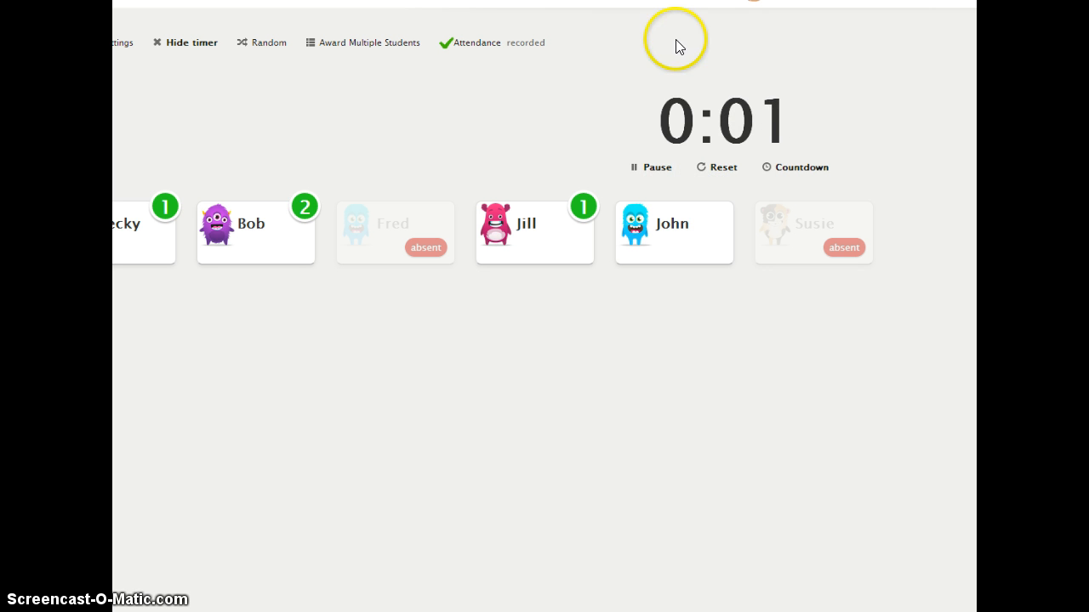
left_click(660, 167)
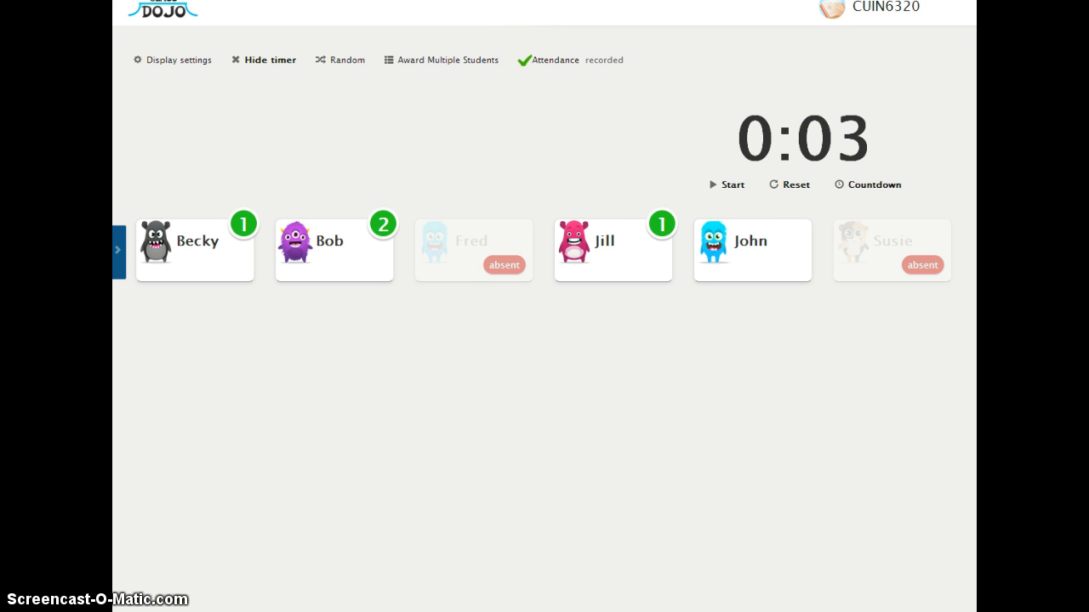
left_click(266, 61)
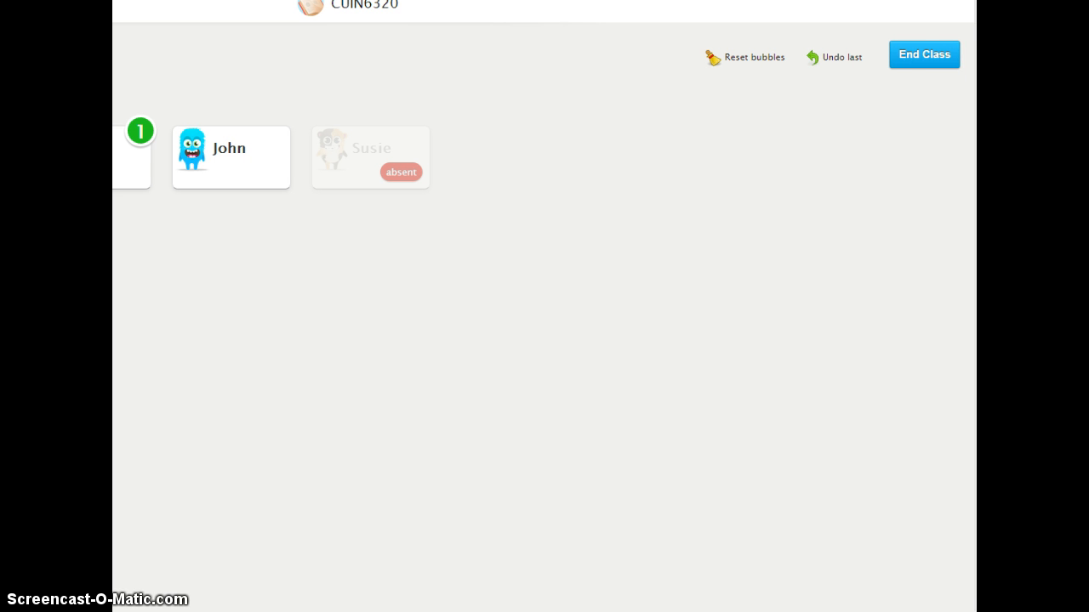
left_click(906, 56)
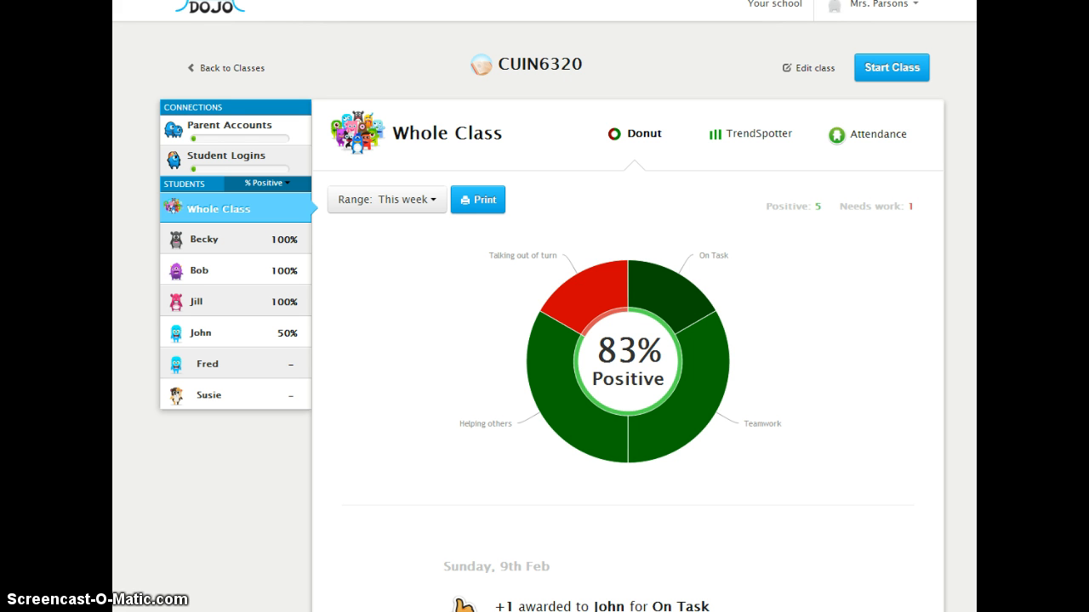
Examine the whole class's TrendSpotter and Attendance reports and the Student Logins information.
left_click(746, 139)
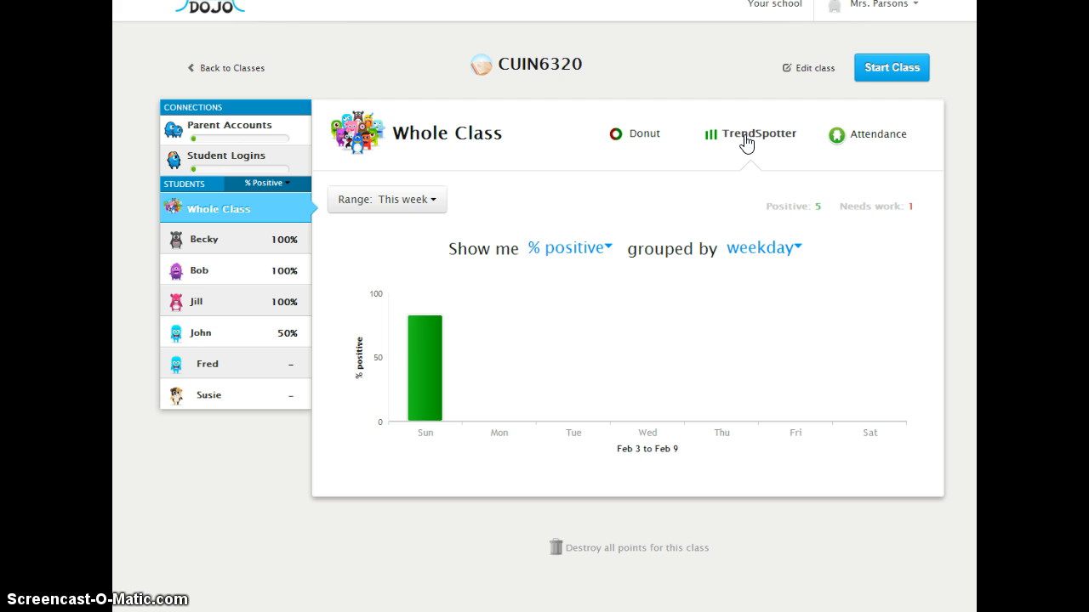
mouse_move(436, 355)
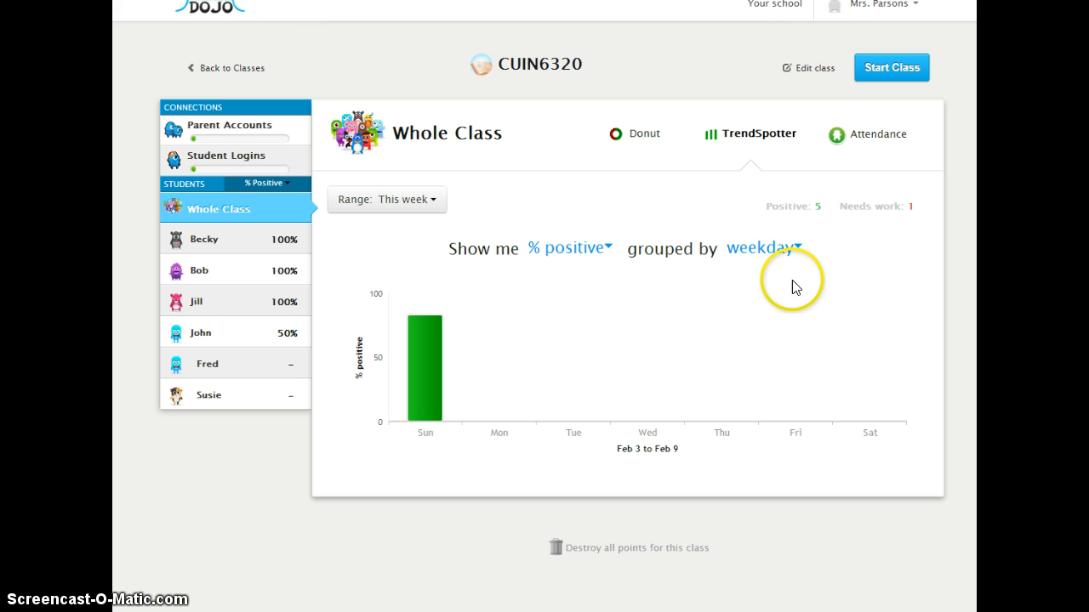
left_click(878, 141)
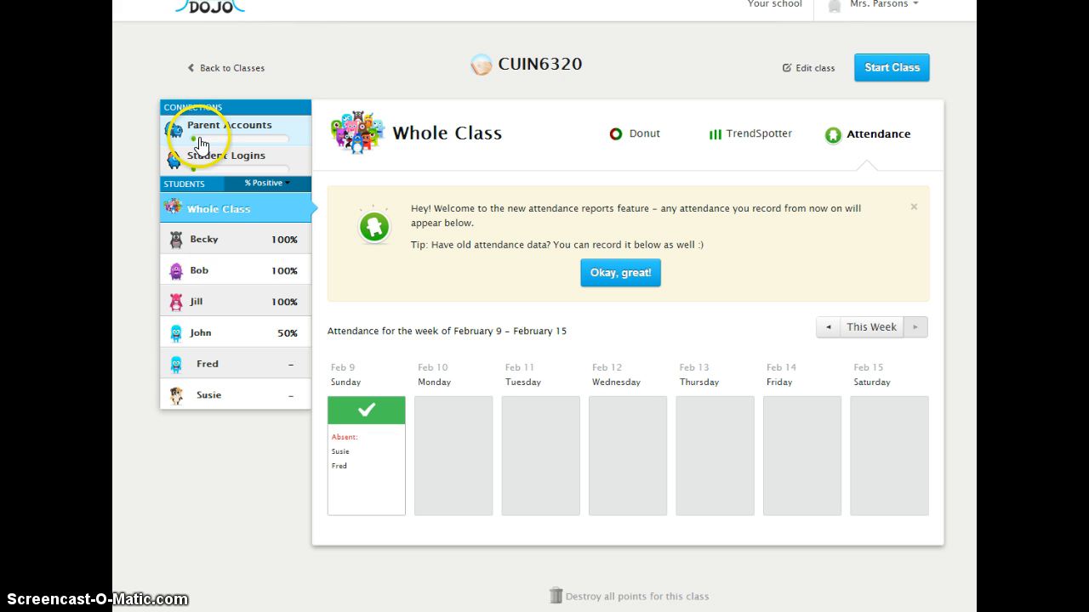
left_click(217, 169)
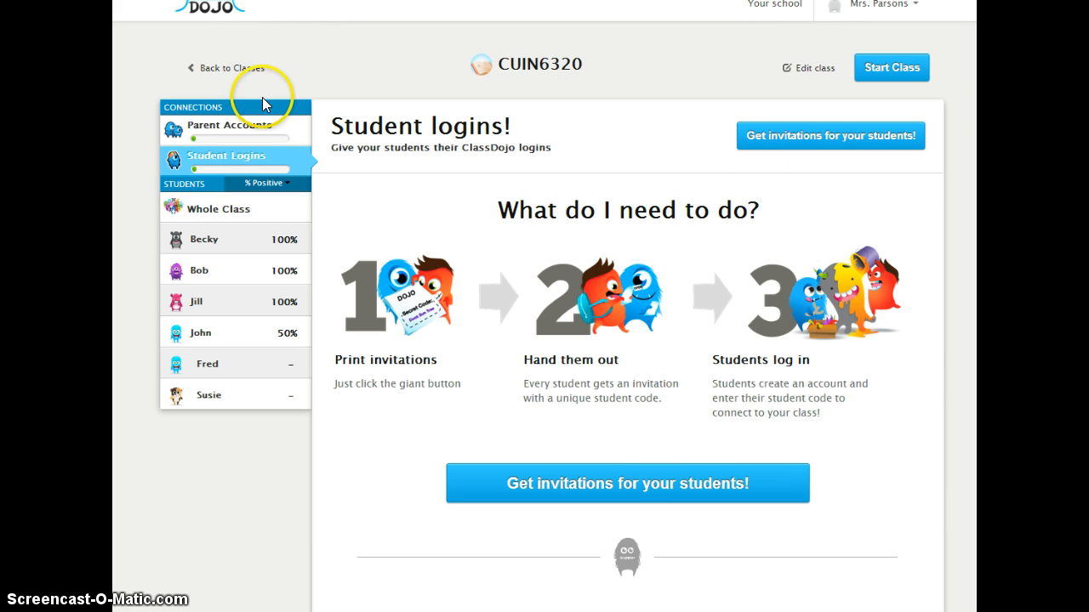
Review the Parent Accounts page, and examine the first listed student's Donut report with its available date ranges.
left_click(235, 139)
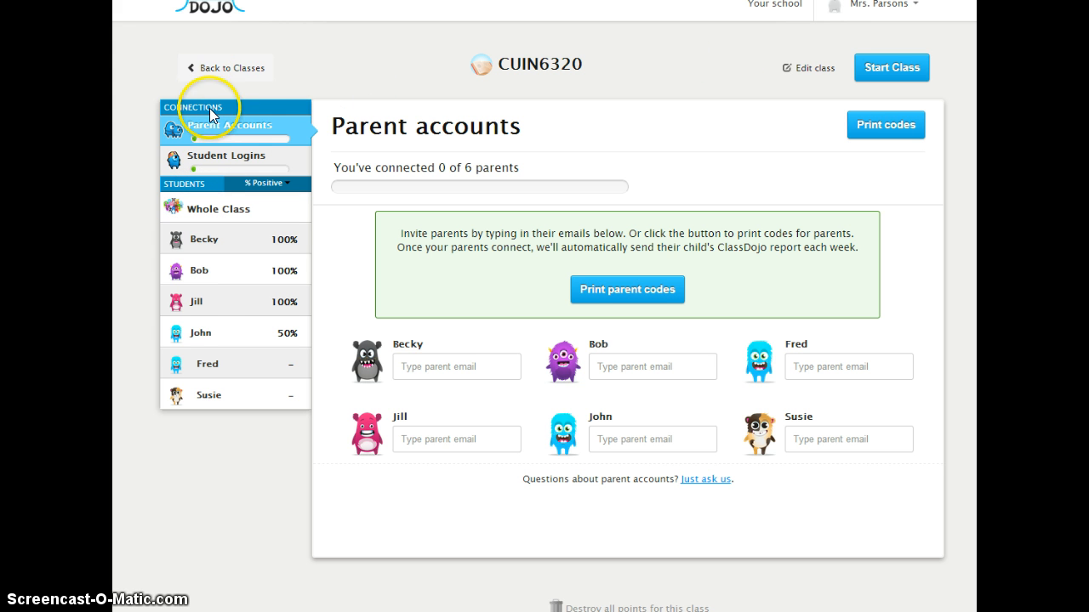
left_click(213, 251)
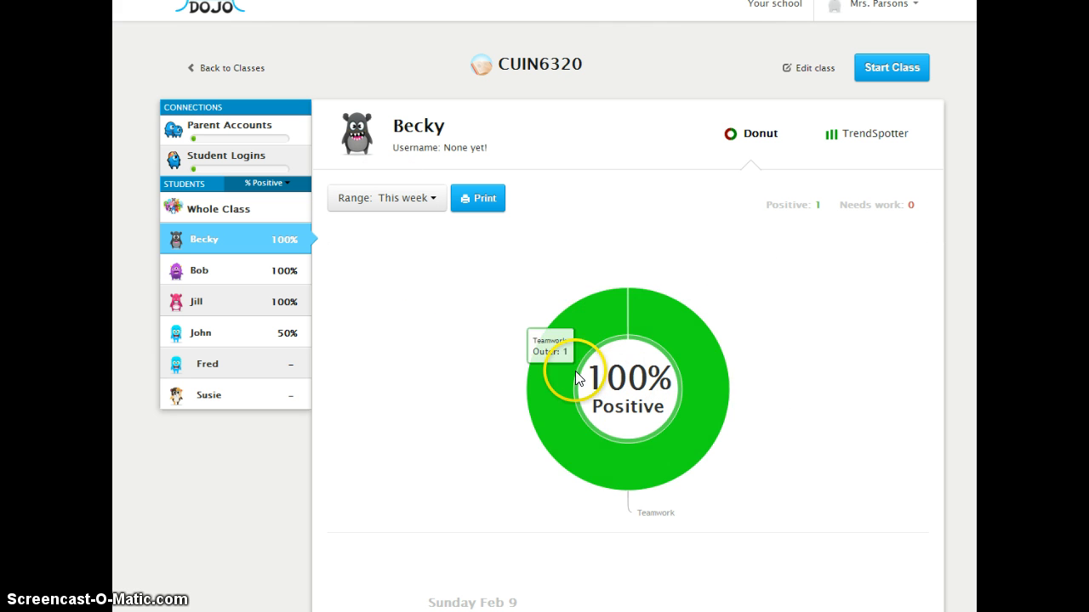
mouse_move(570, 444)
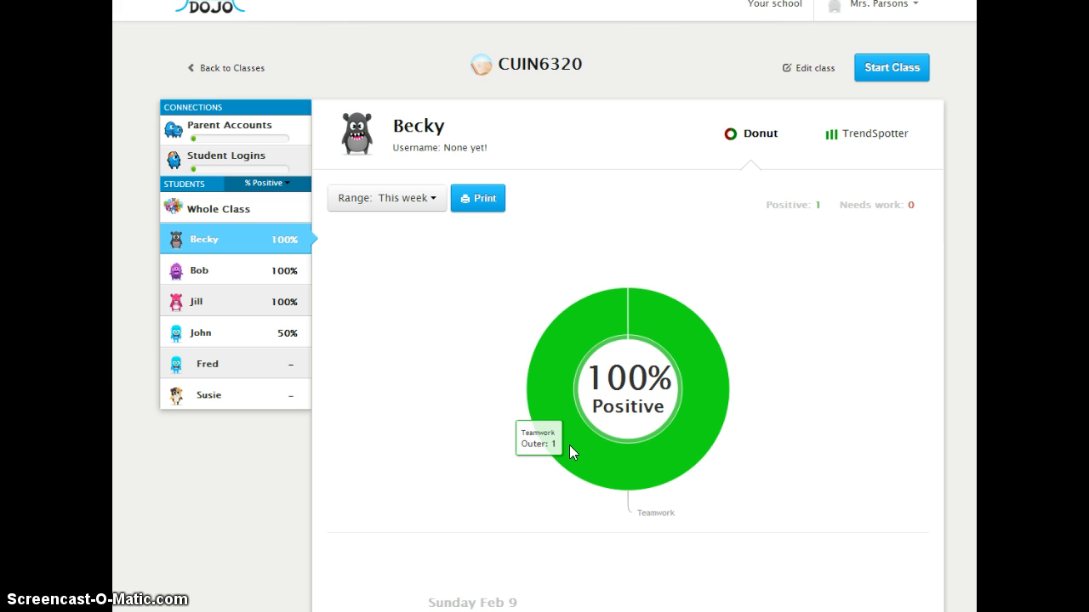
left_click(431, 207)
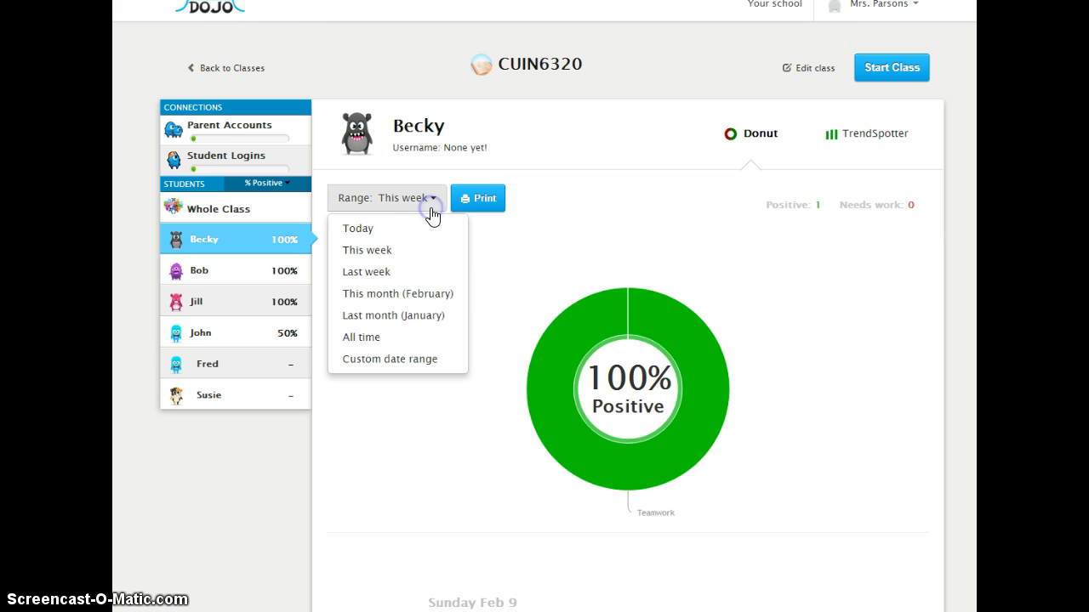
left_click(505, 281)
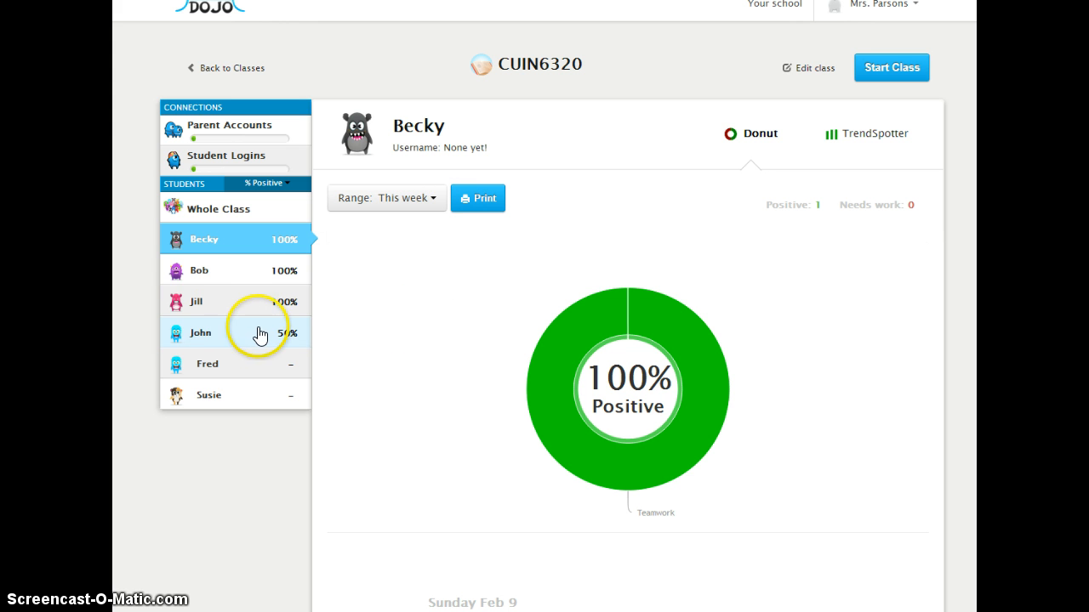
Sort the student list by Most positives and open the report of the first student in that order.
left_click(282, 183)
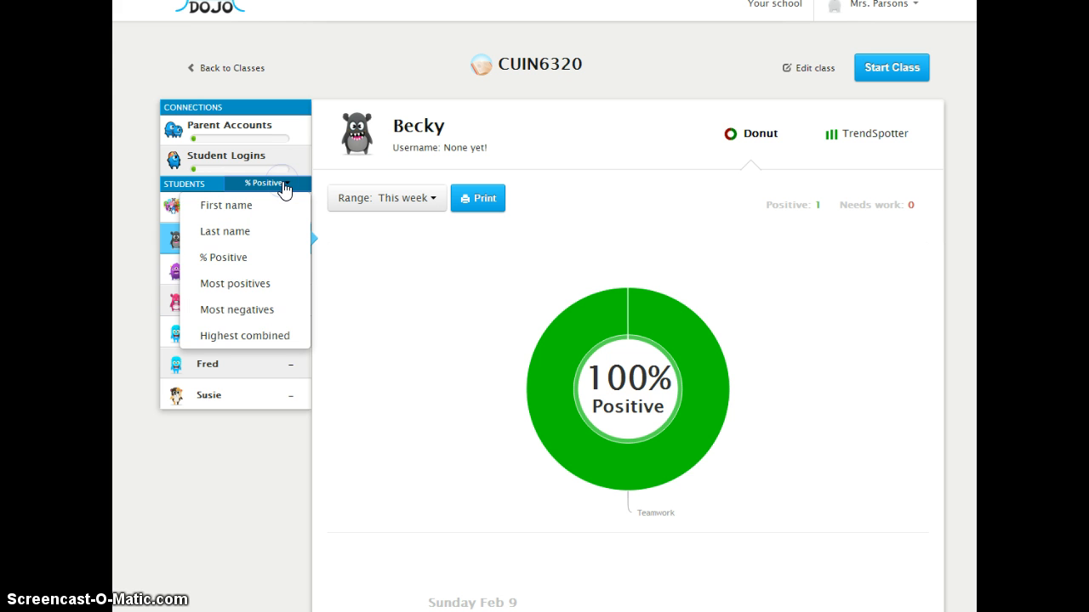
left_click(258, 284)
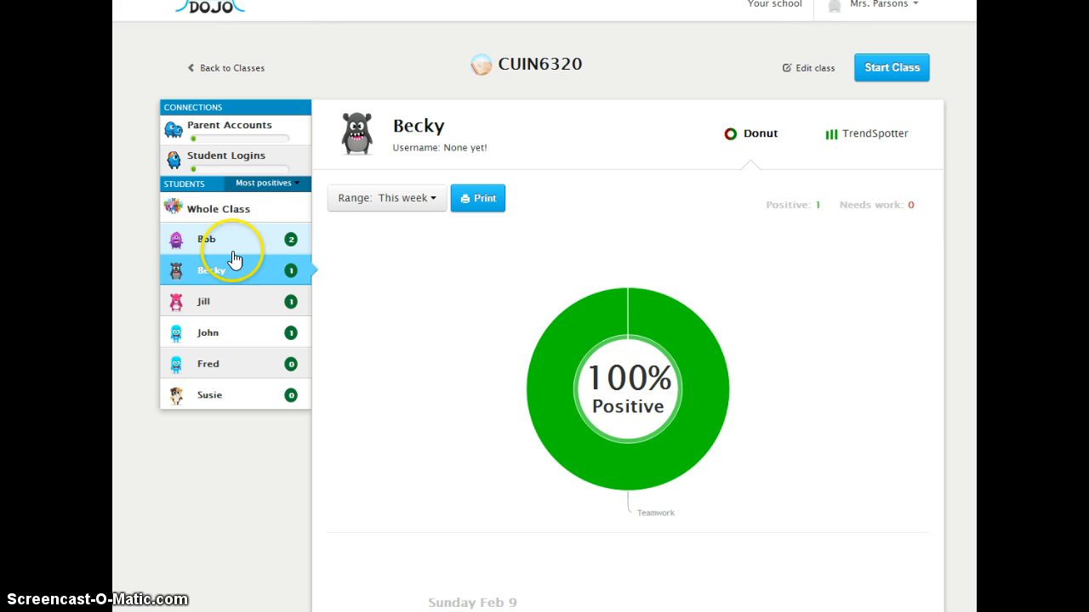
left_click(230, 244)
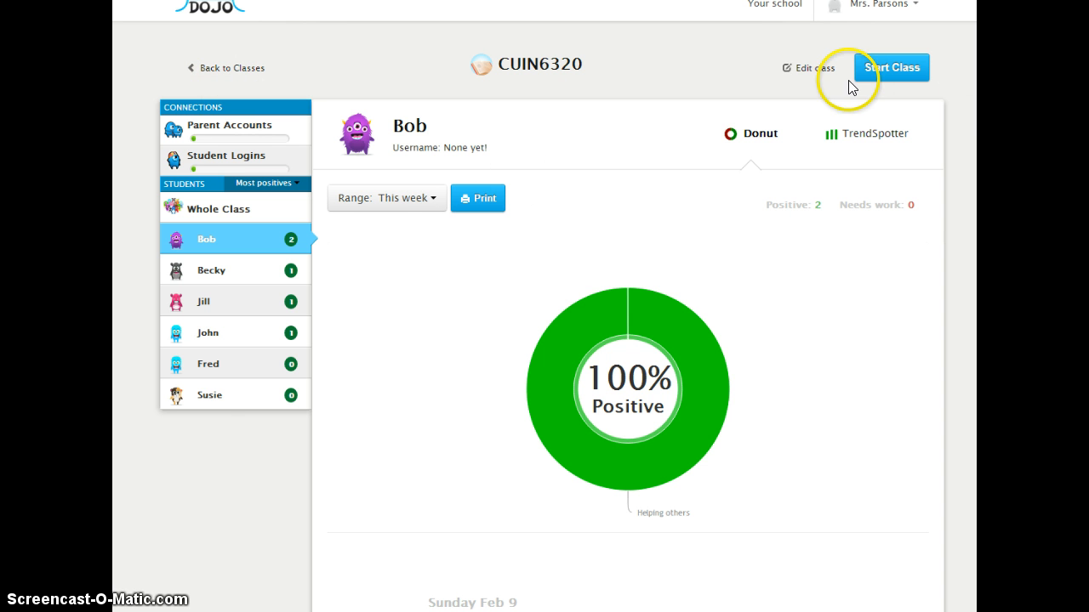
Return to the class overview and view the ClassDojo mobile app download information.
left_click(251, 72)
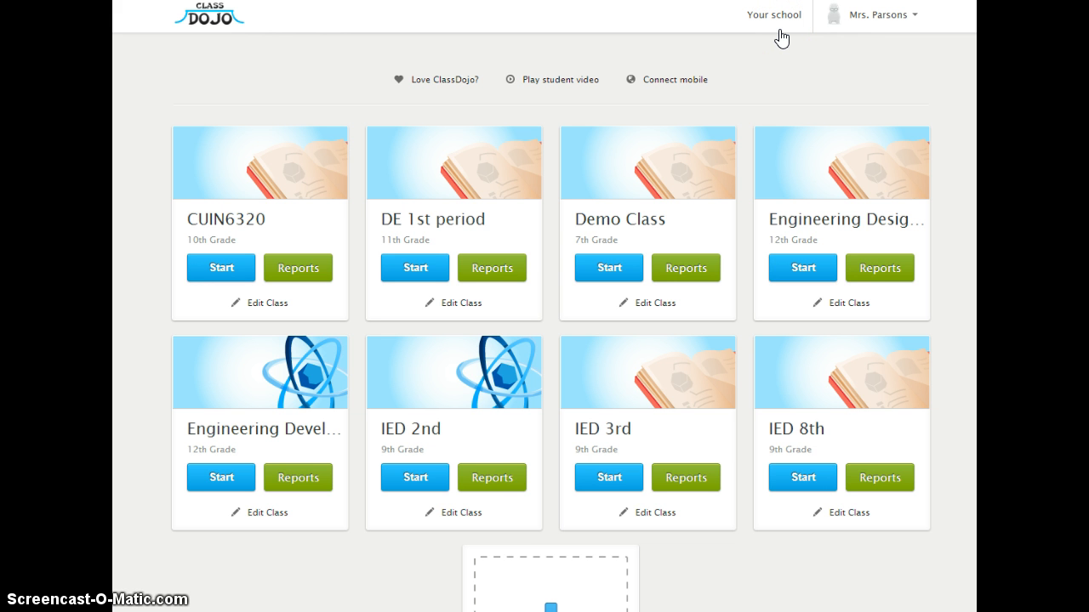
left_click(673, 82)
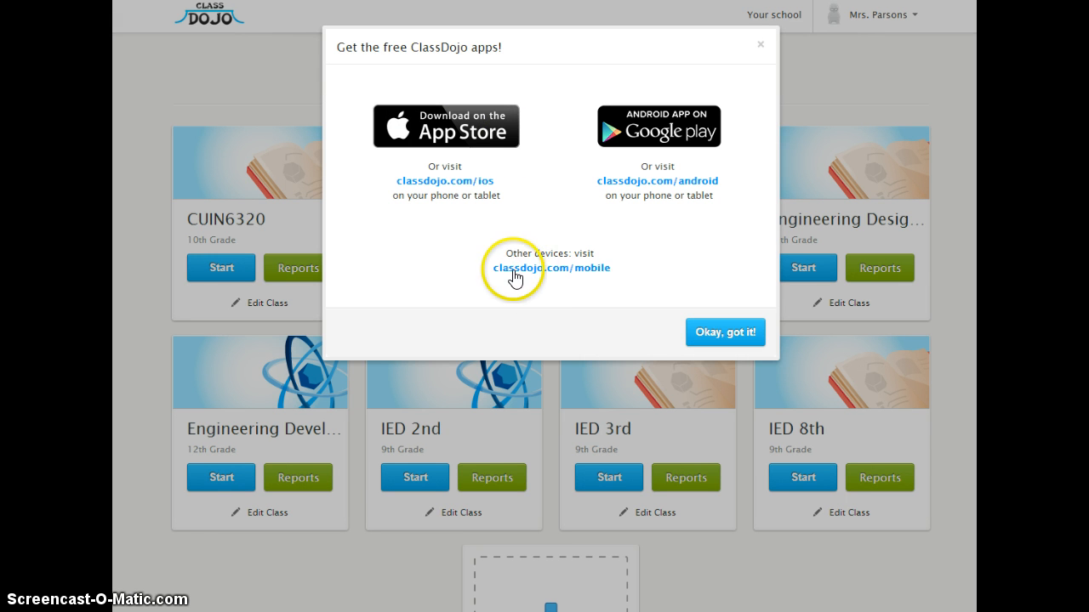
left_click(723, 333)
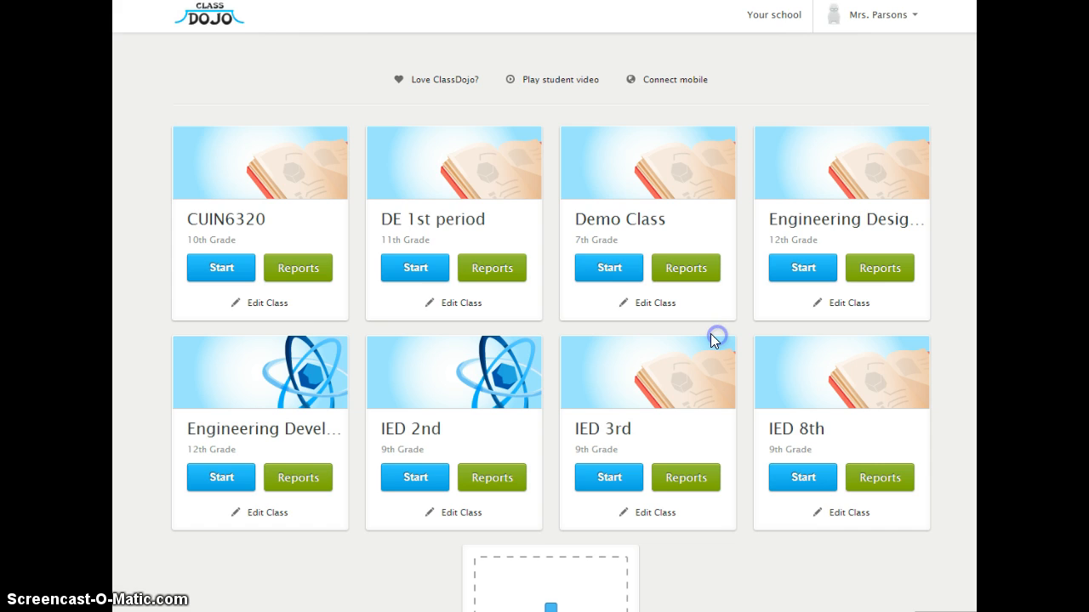